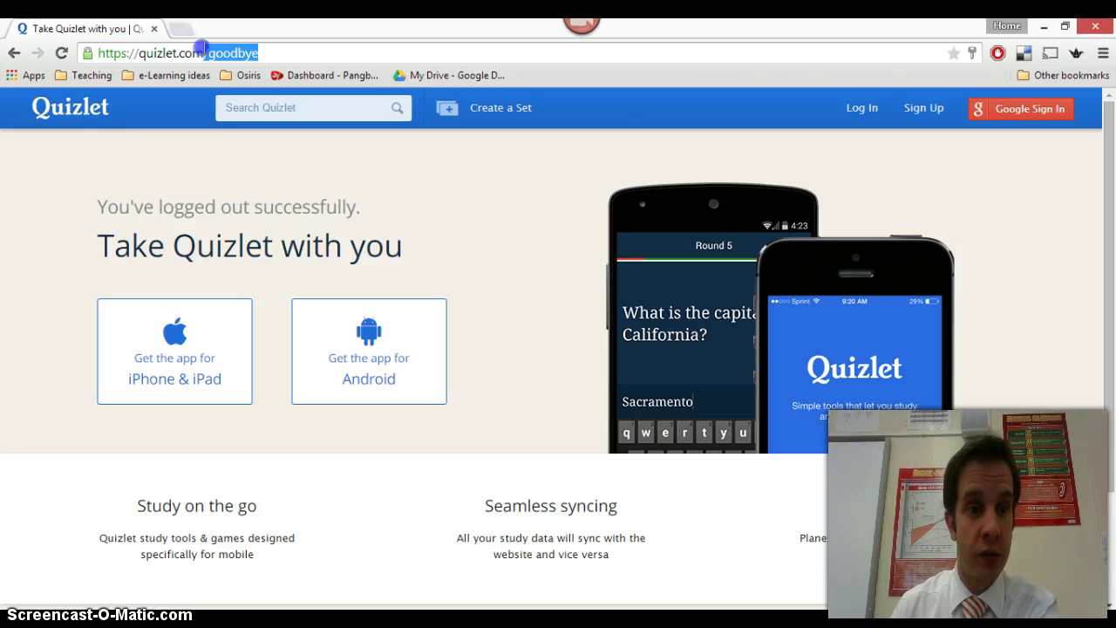
Go to quizlet.com and log in to the teacher account with the saved username and password.
key(Return)
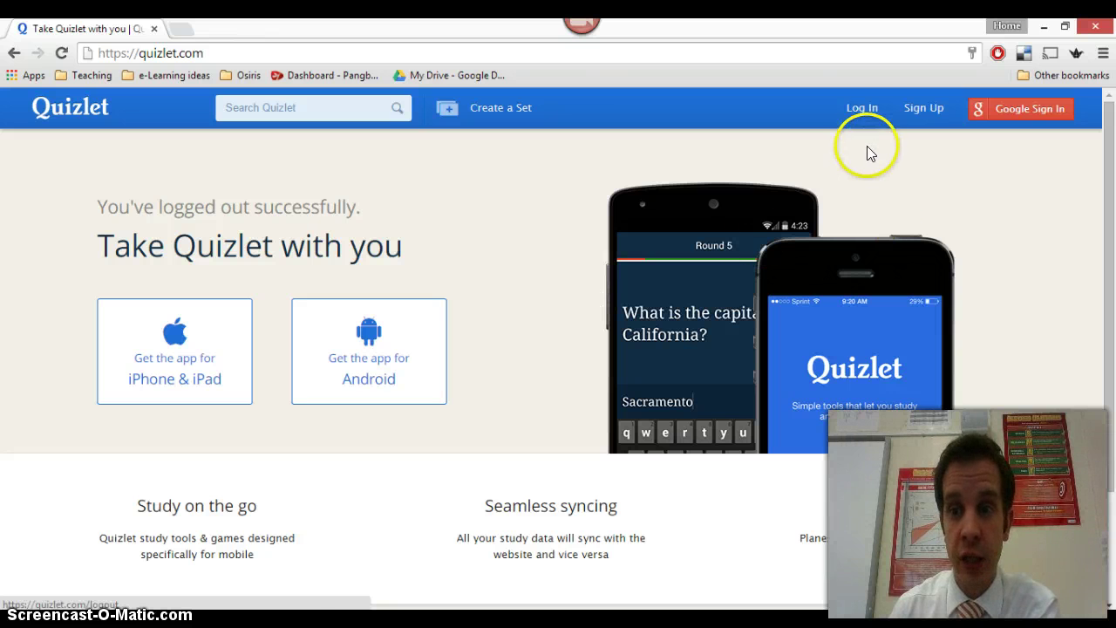
click(863, 108)
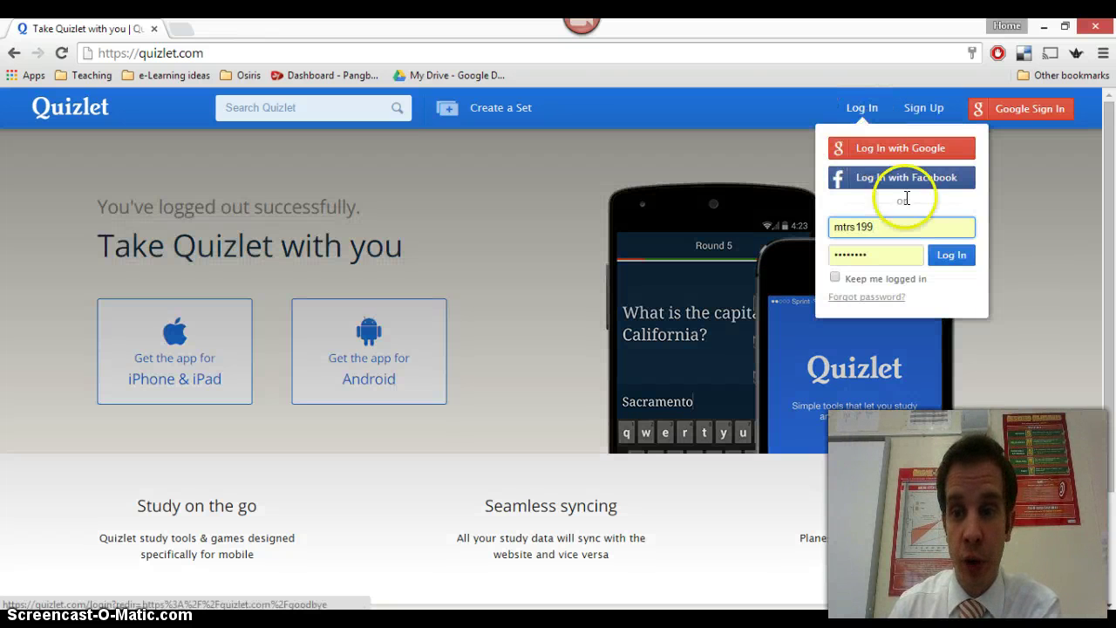
click(953, 263)
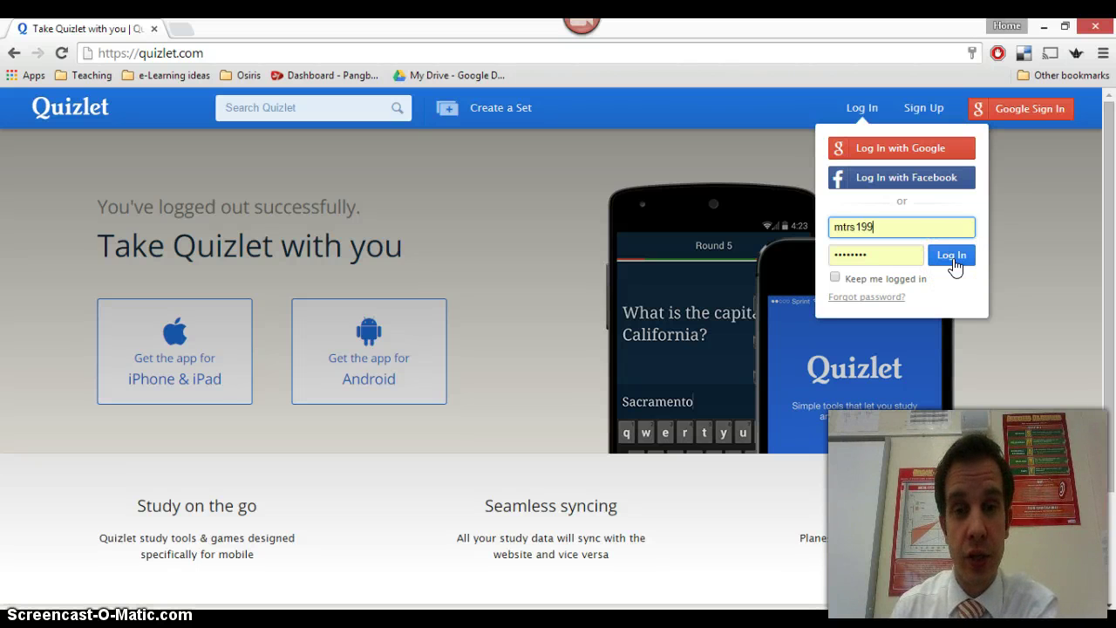
click(907, 150)
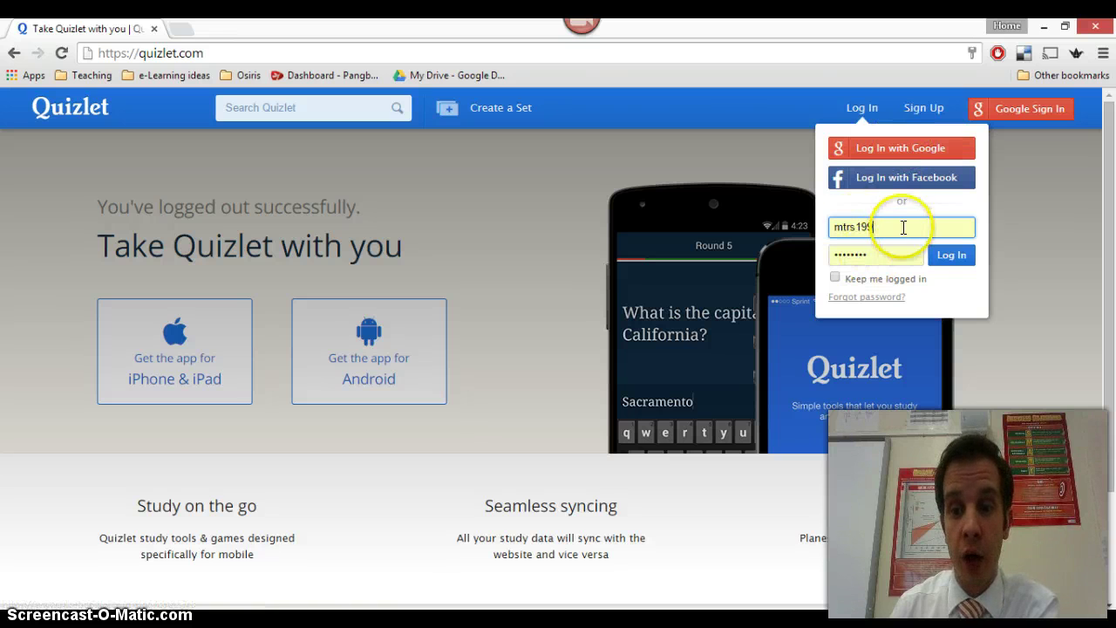
click(956, 260)
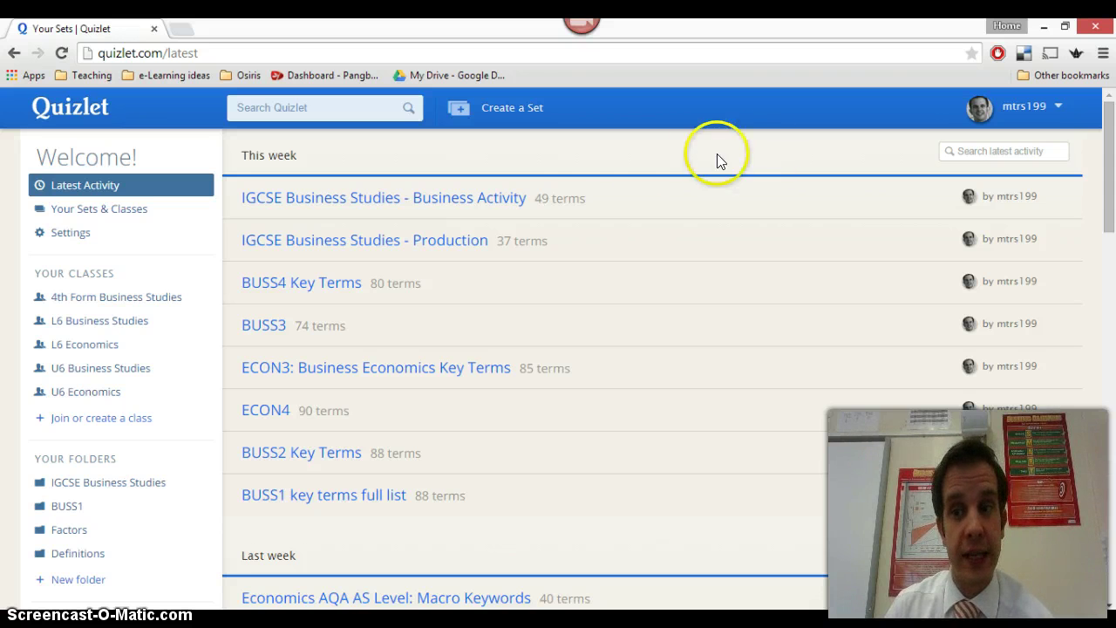
Start a new study set and title it "Example".
click(509, 115)
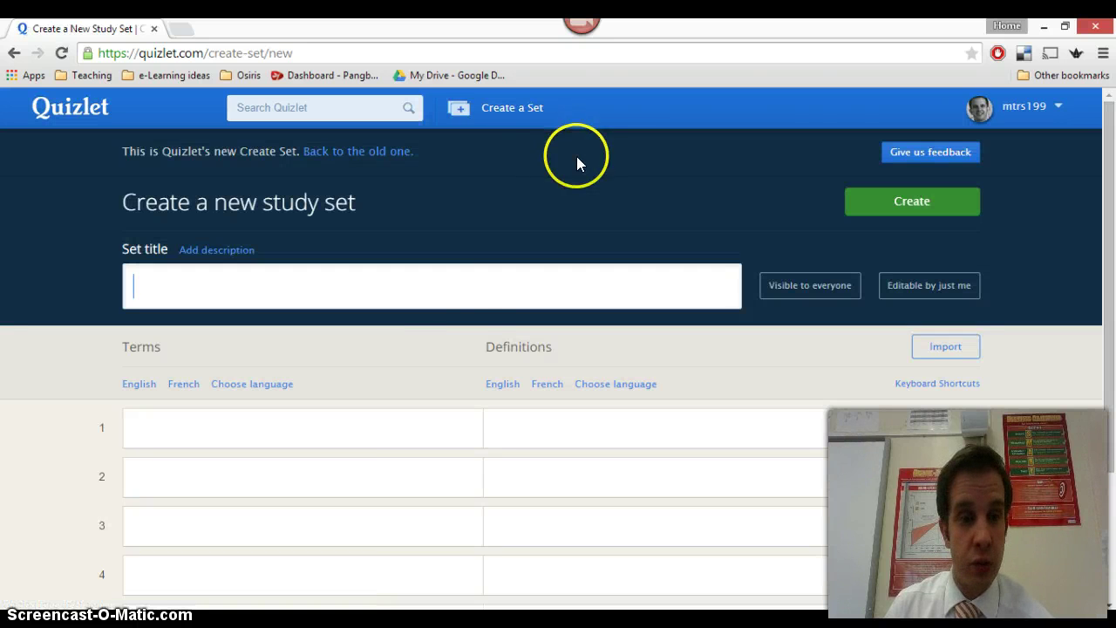
click(468, 296)
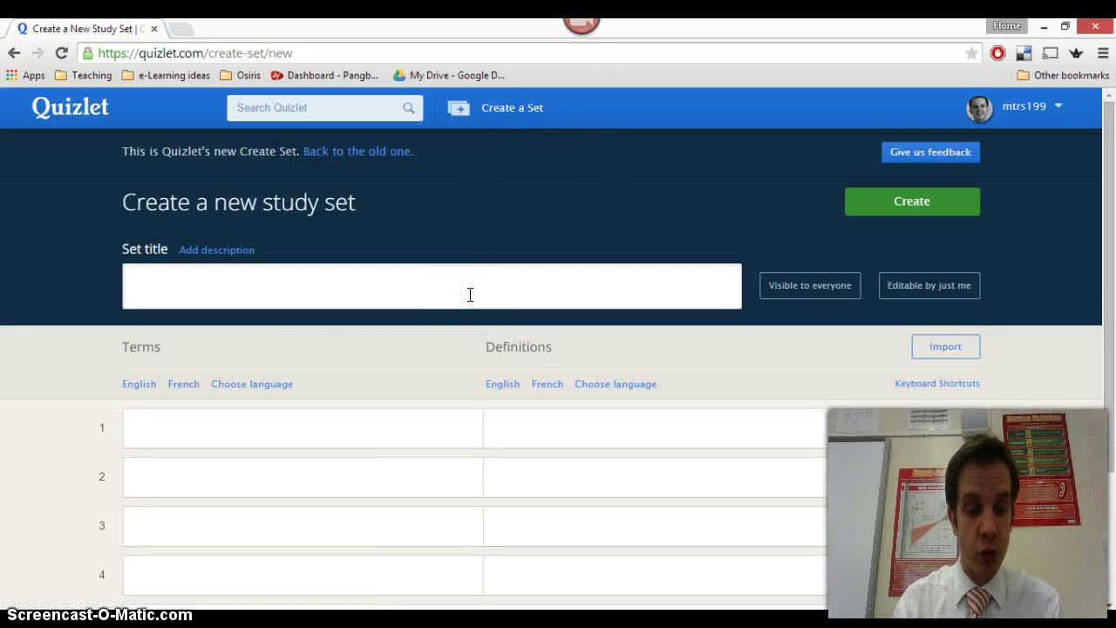
click(591, 238)
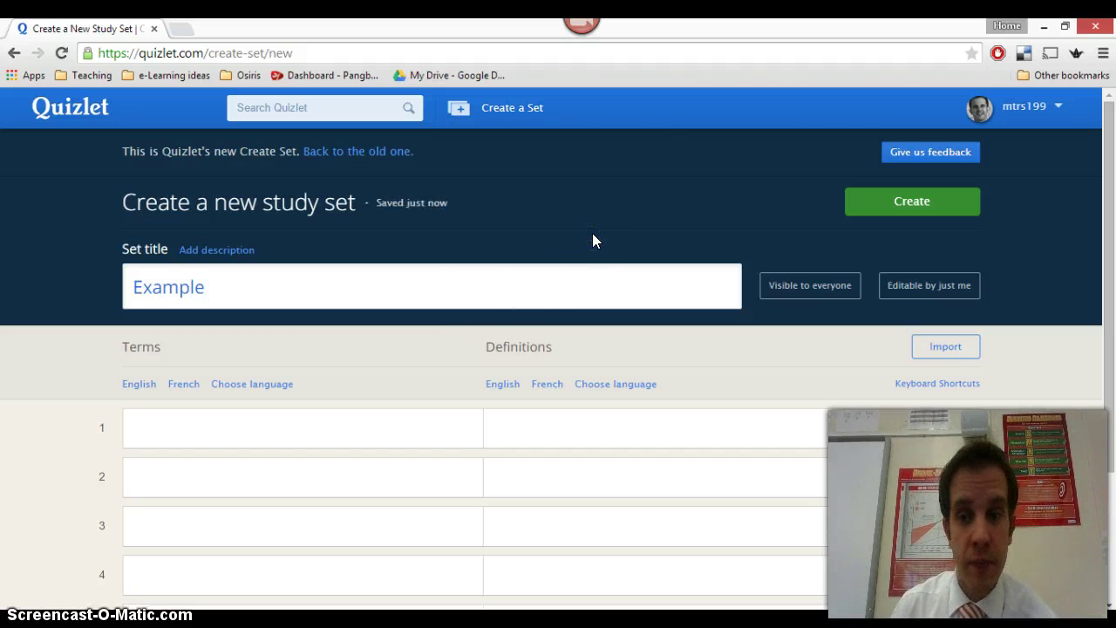
scroll(596, 232, down, 2)
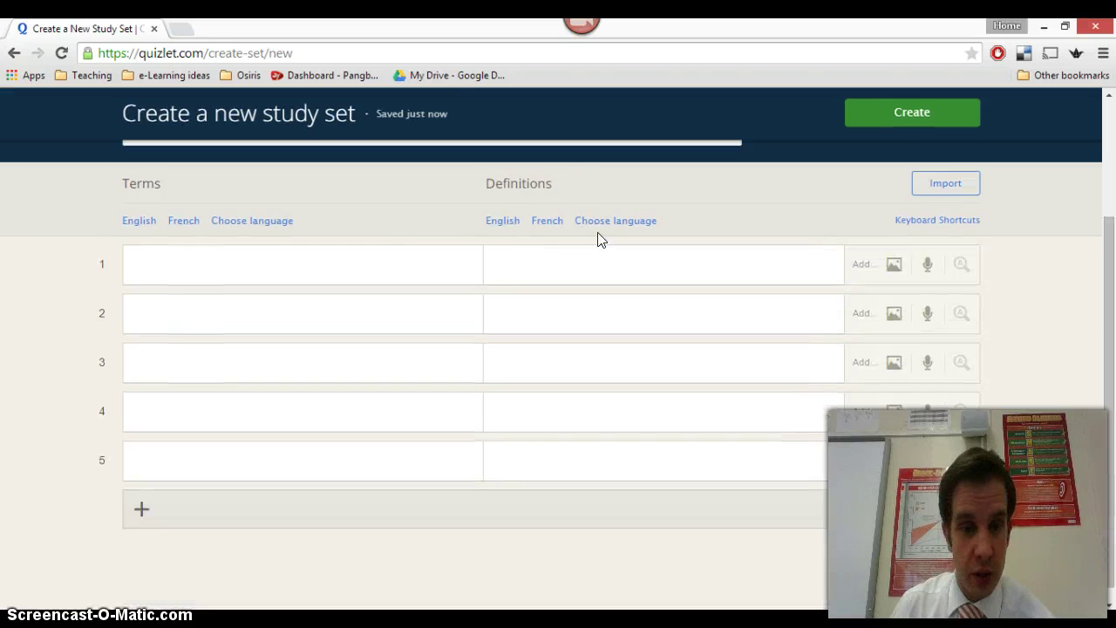
scroll(538, 255, up, 2)
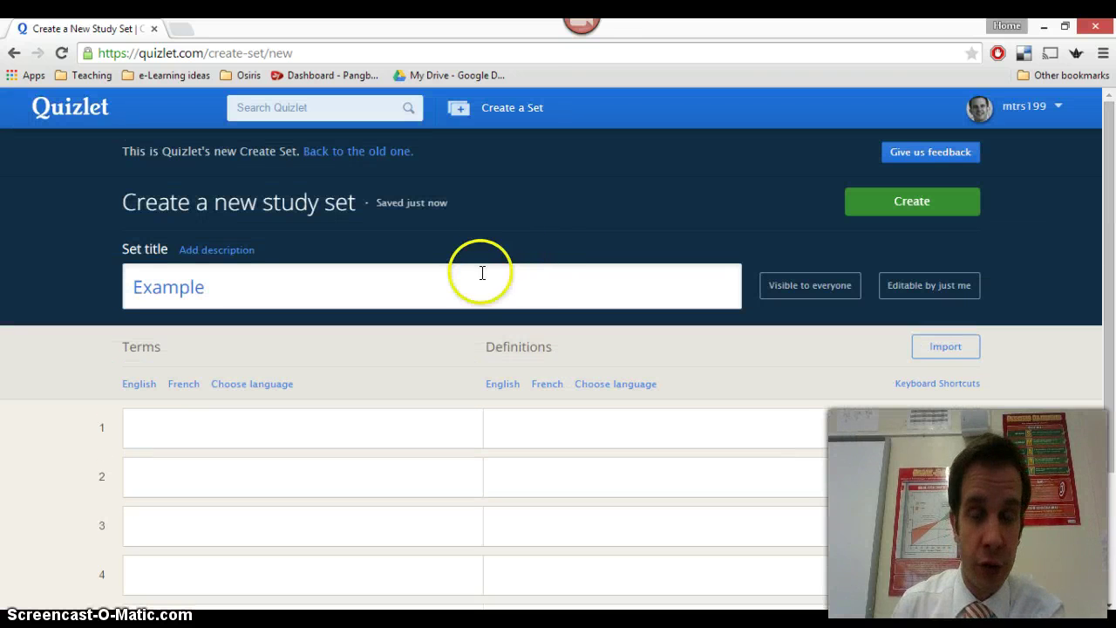
scroll(251, 356, down, 1)
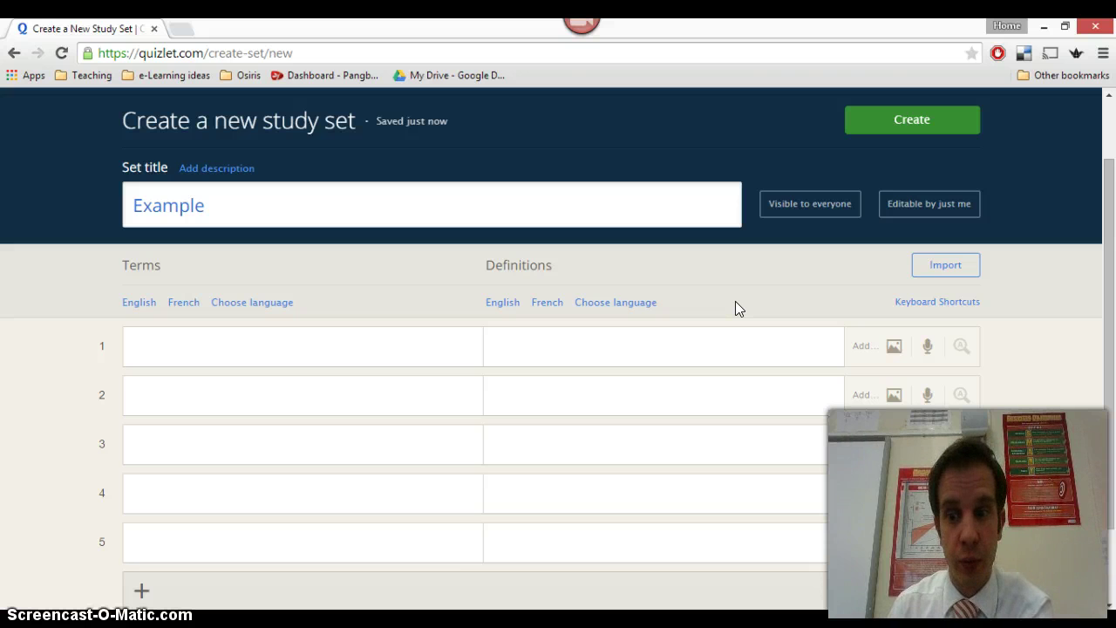
Fill in the first card with "Term 1" as the term and "Definition 1" as its definition.
click(415, 343)
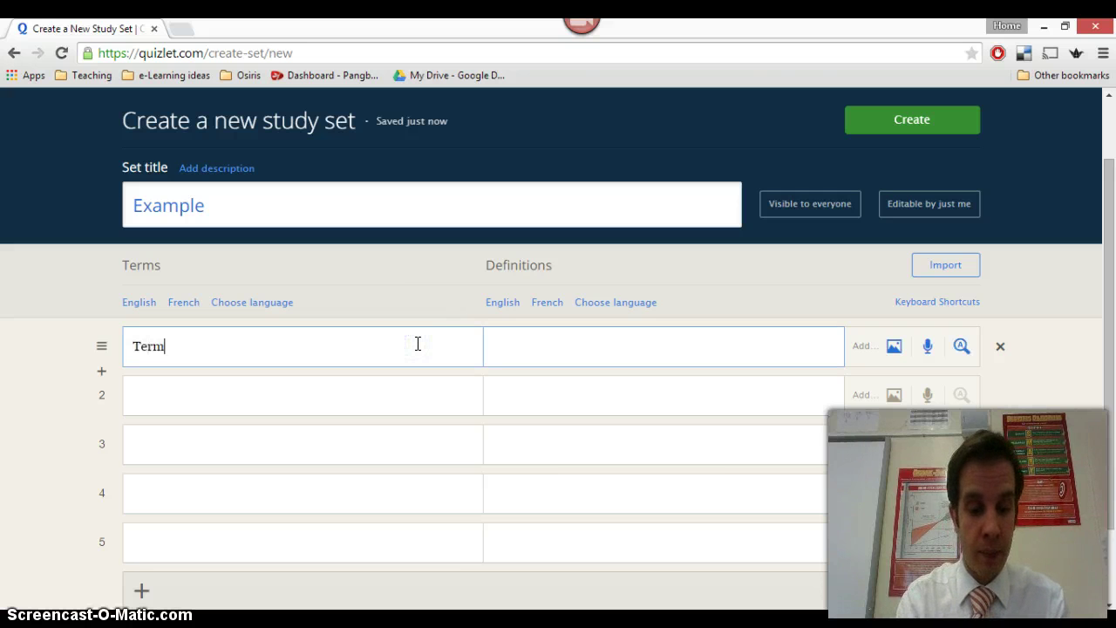
text(Def)
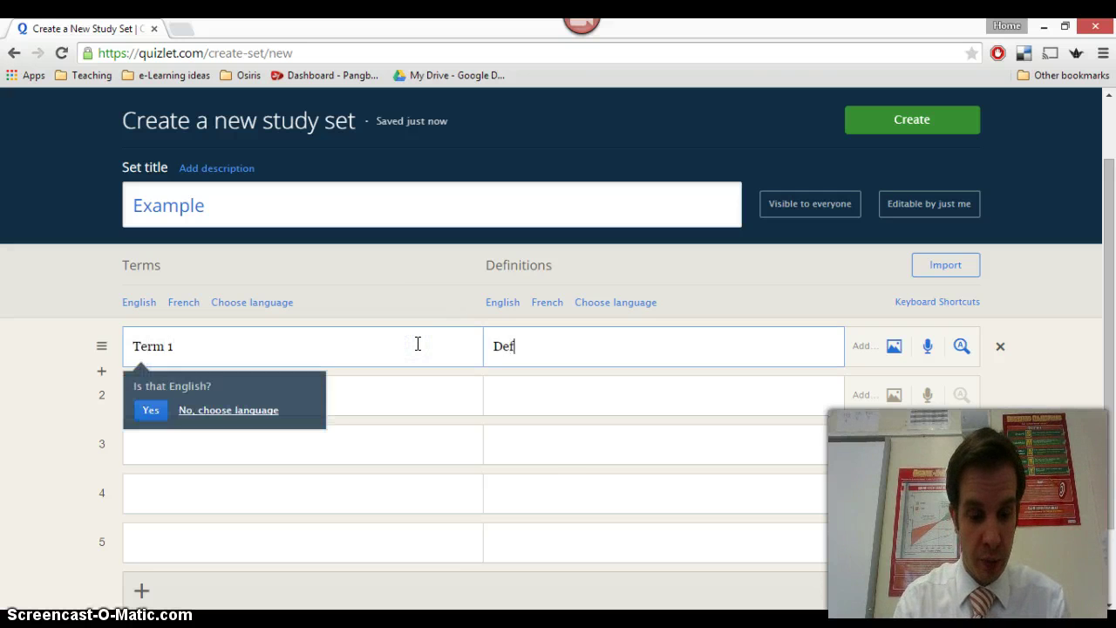
text(intion 1)
click(521, 342)
text(i)
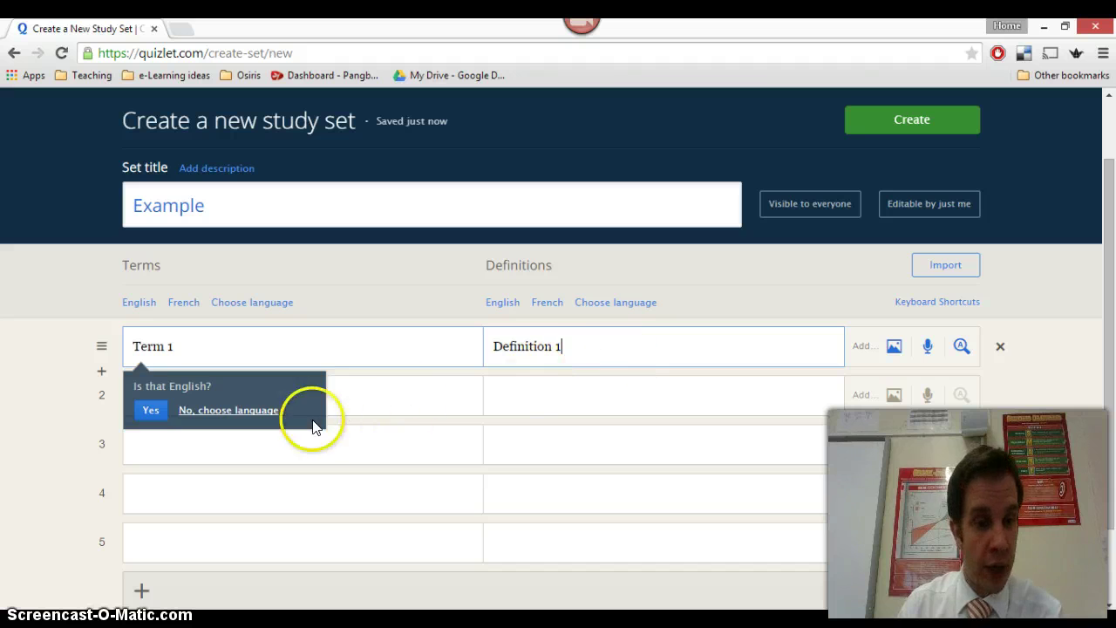
Clear the term and definition of the first card.
scroll(612, 346, up, 2)
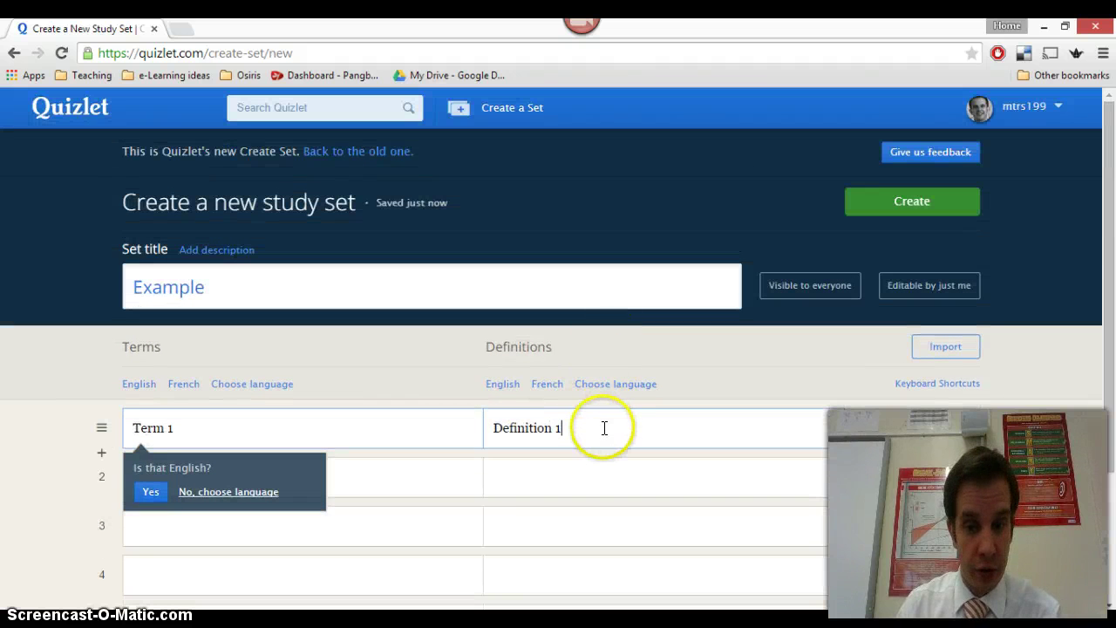
drag(601, 427, 459, 426)
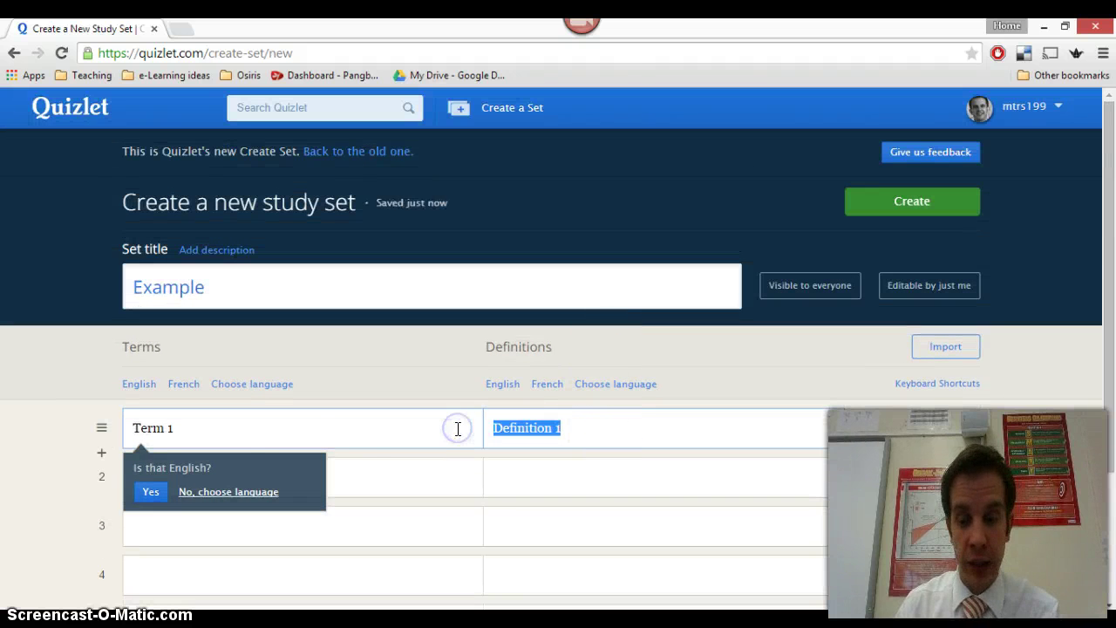
key(BackSpace)
drag(204, 426, 93, 426)
key(BackSpace)
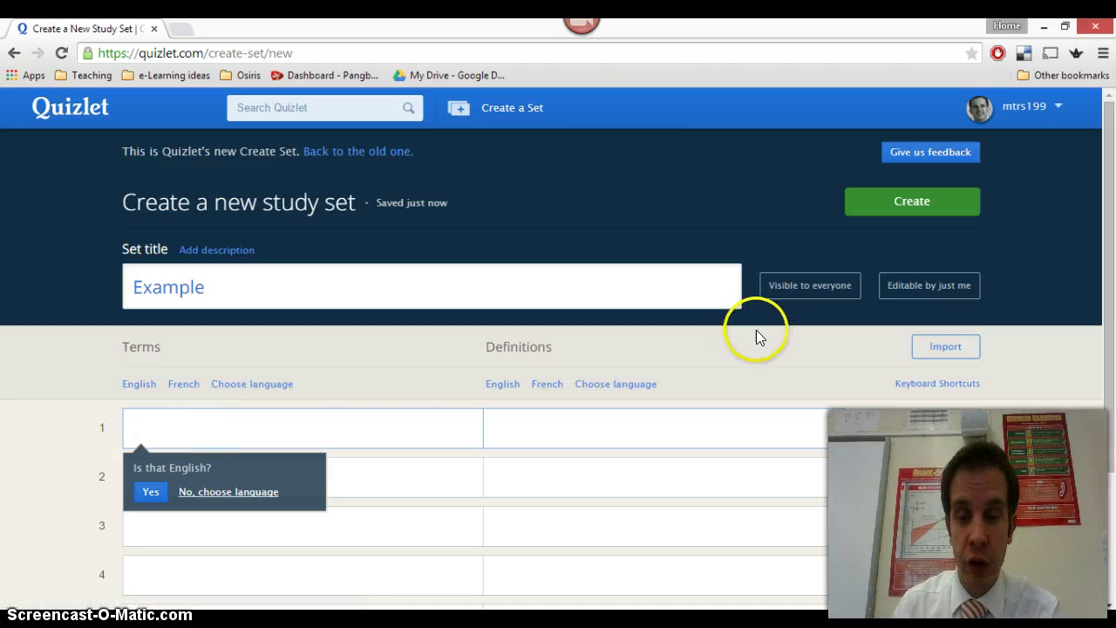
click(732, 218)
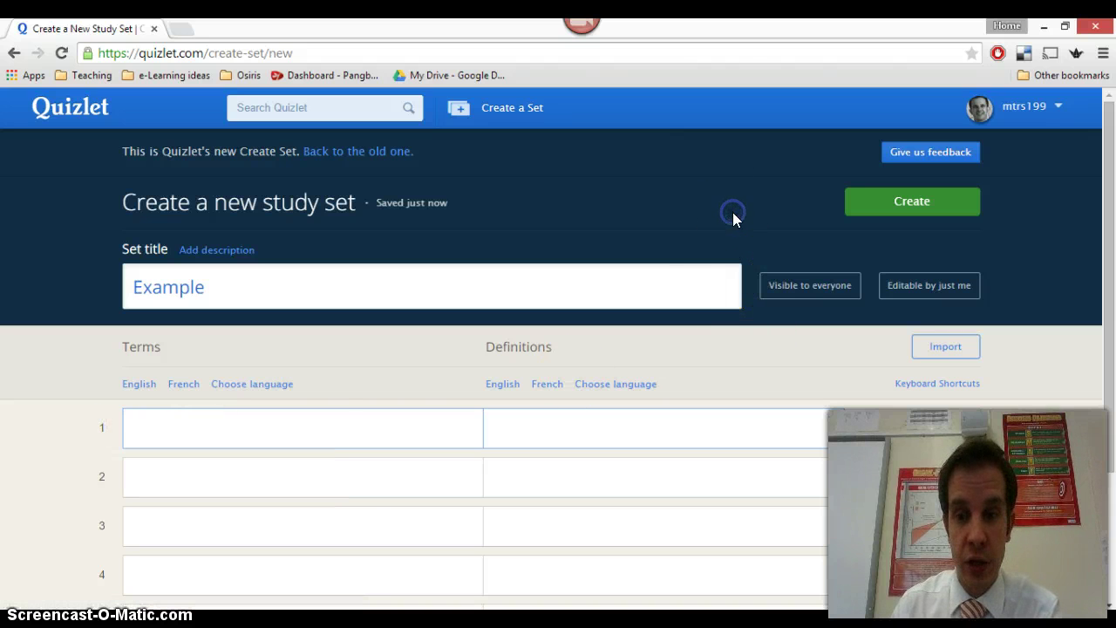
Open the data import for the study set's terms and definitions.
click(957, 353)
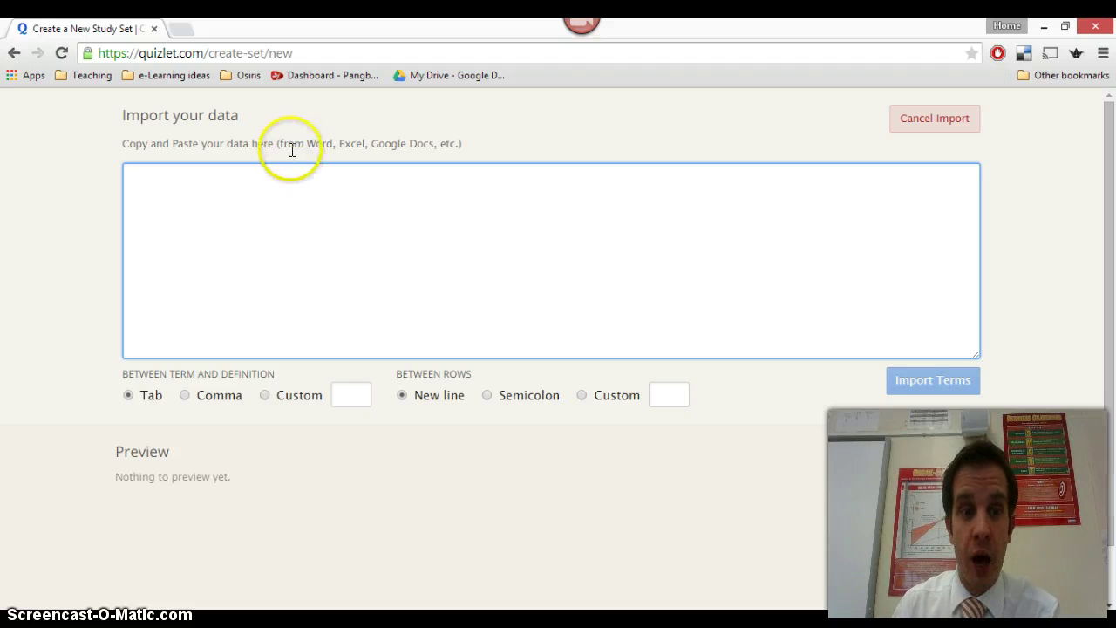
drag(280, 144, 453, 145)
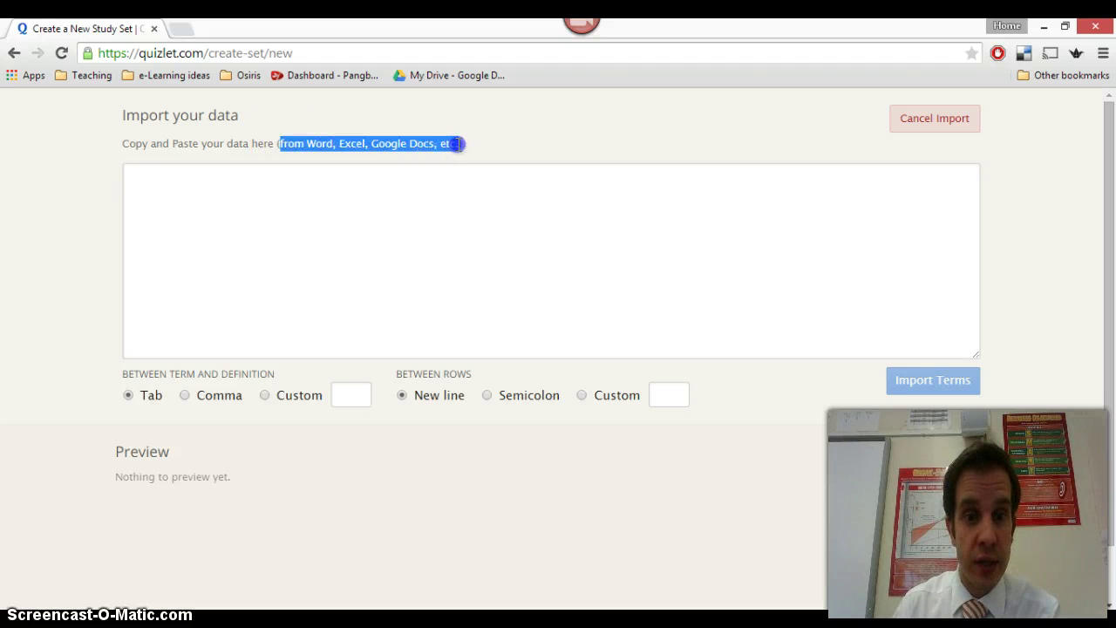
click(467, 145)
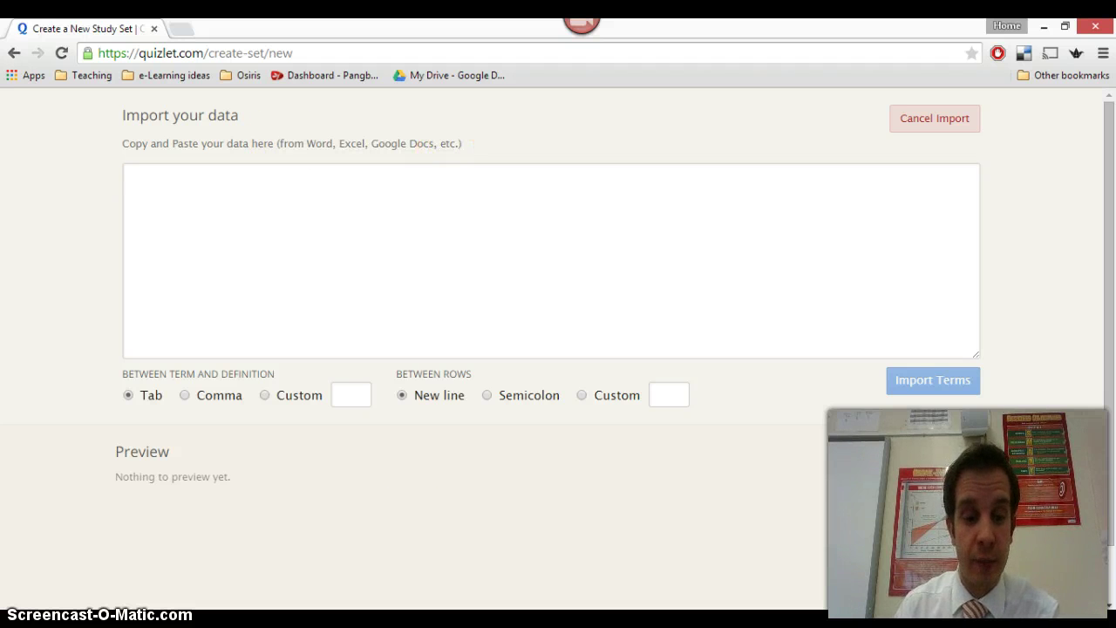
Switch to Word and copy the whole two-column table of terms and definitions, from Account to Synthesise.
click(386, 593)
scroll(481, 341, up, 8)
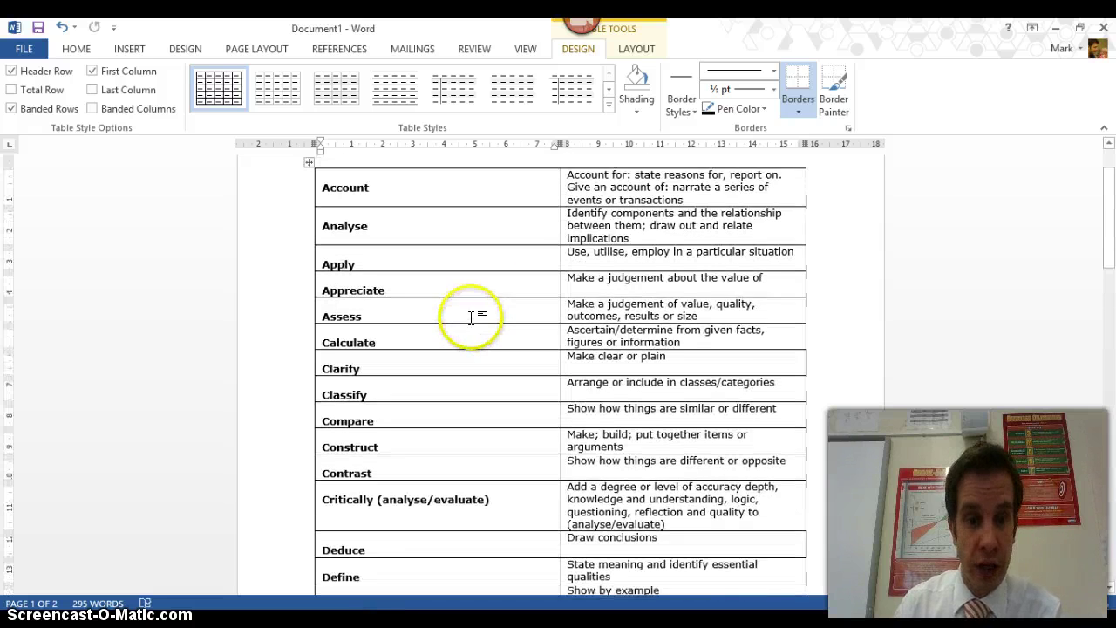
scroll(471, 316, up, 3)
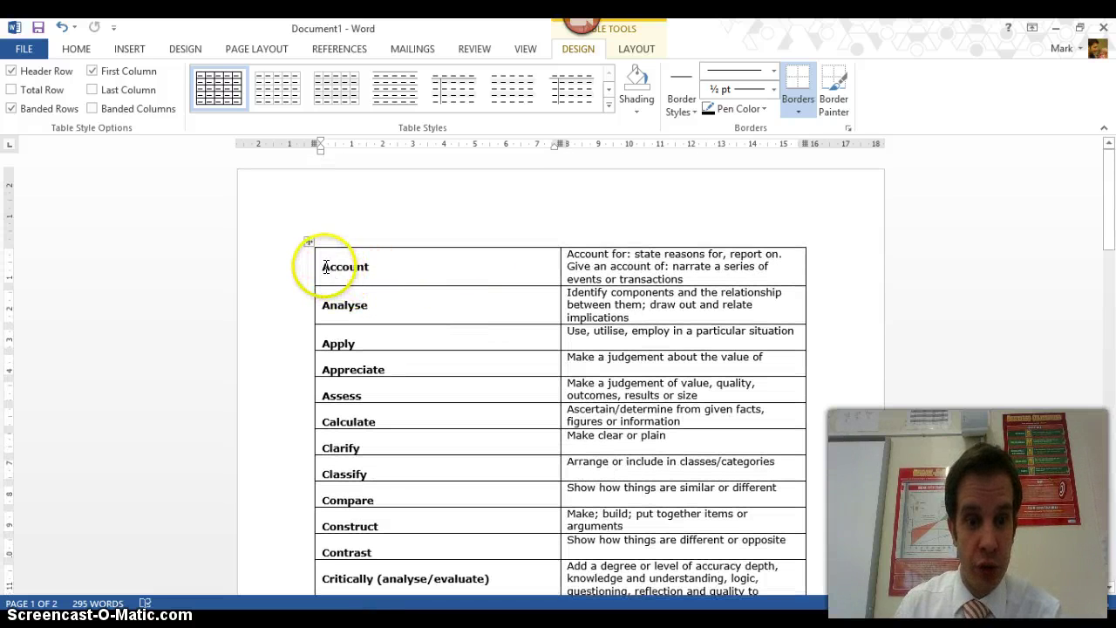
drag(324, 266, 701, 297)
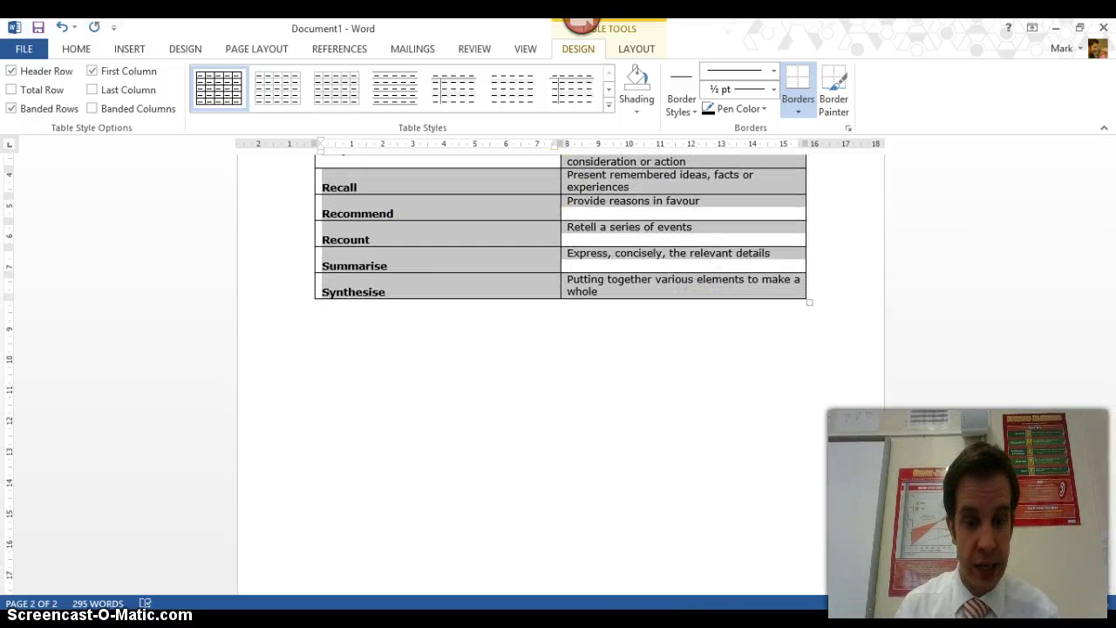
Return to Quizlet in the browser and paste the copied table as the data for import.
key(alt+Tab)
click(314, 219)
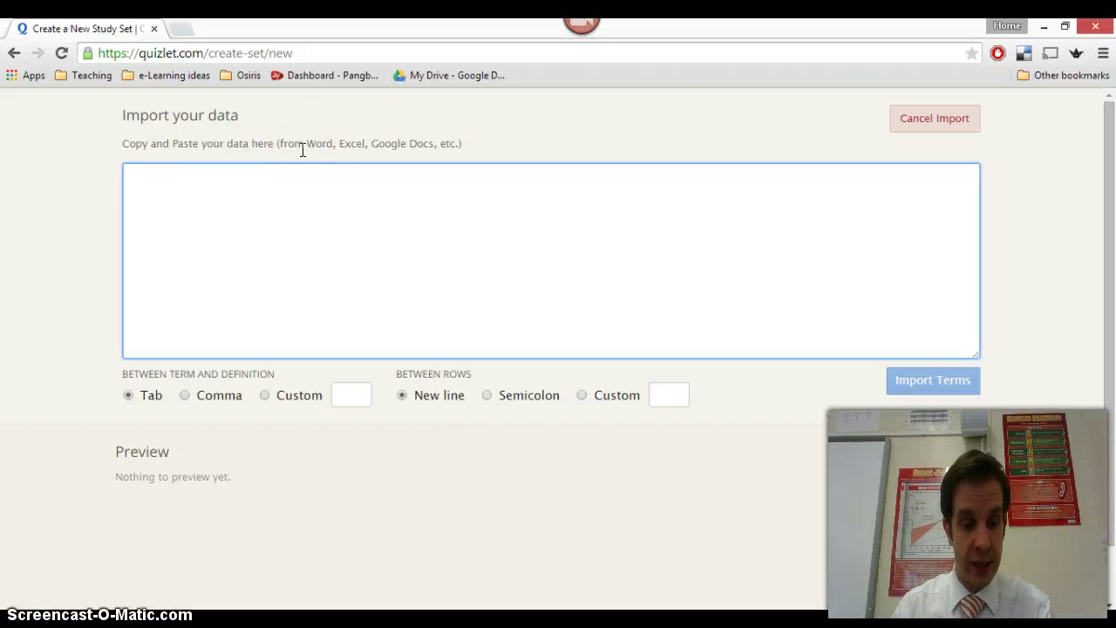
key(ctrl+v)
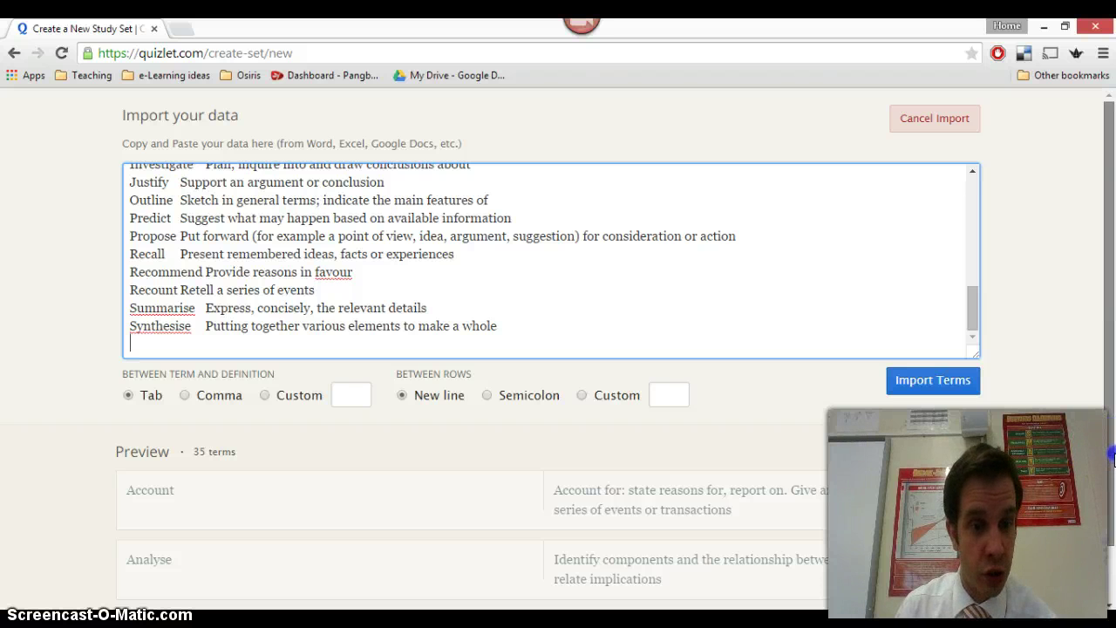
Import the pasted terms with Tab between term and definition and New line between rows.
scroll(1112, 458, down, 2)
click(175, 403)
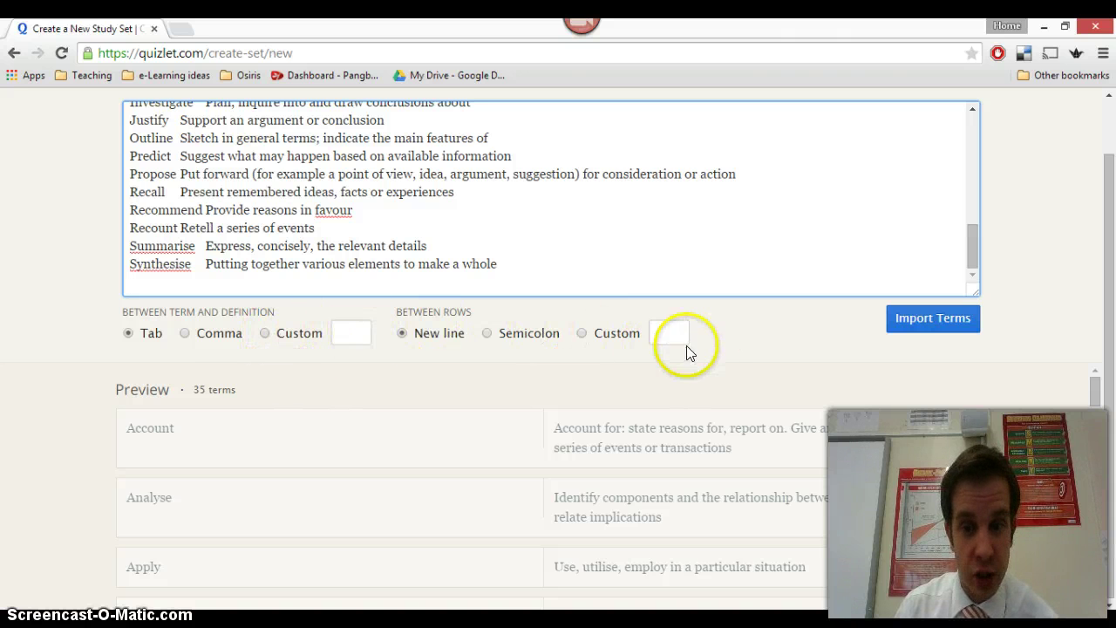
mouse_move(1095, 391)
mouse_down()
mouse_move(1101, 493)
mouse_move(1082, 592)
mouse_move(1089, 374)
mouse_up()
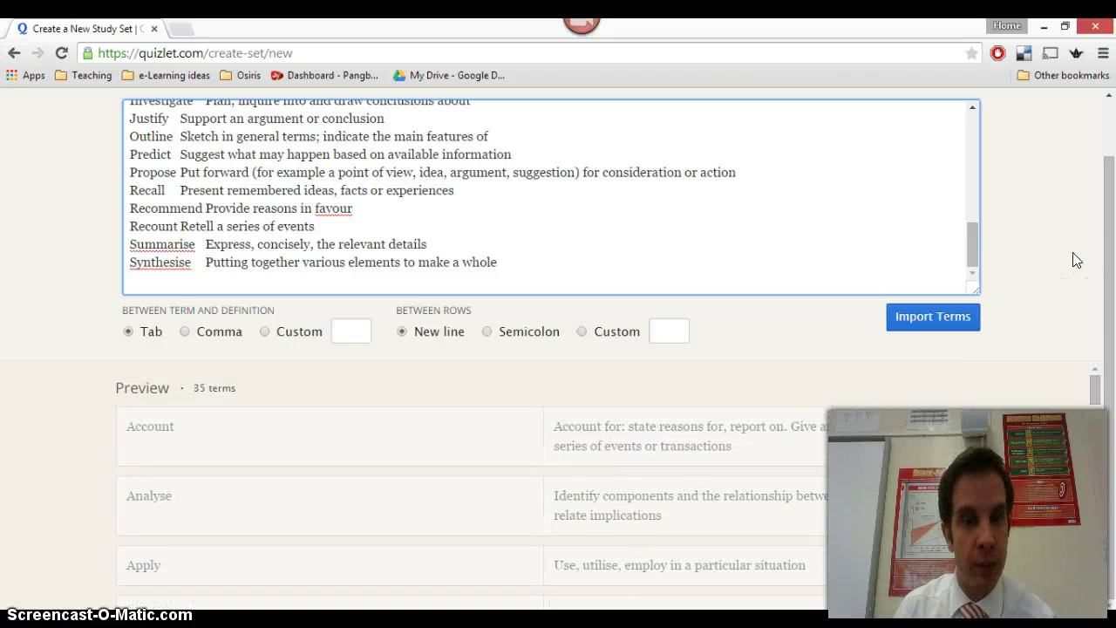
scroll(1055, 279, up, 1)
click(936, 385)
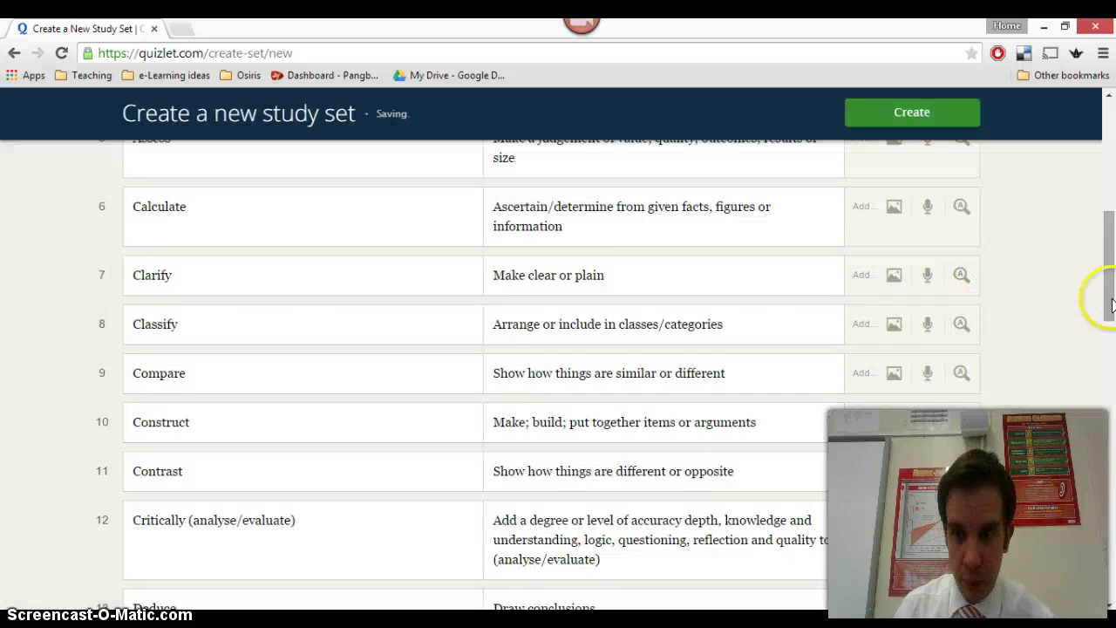
Set both the term language and the definition language to English and create the "Example" study set.
drag(1112, 303, 1112, 565)
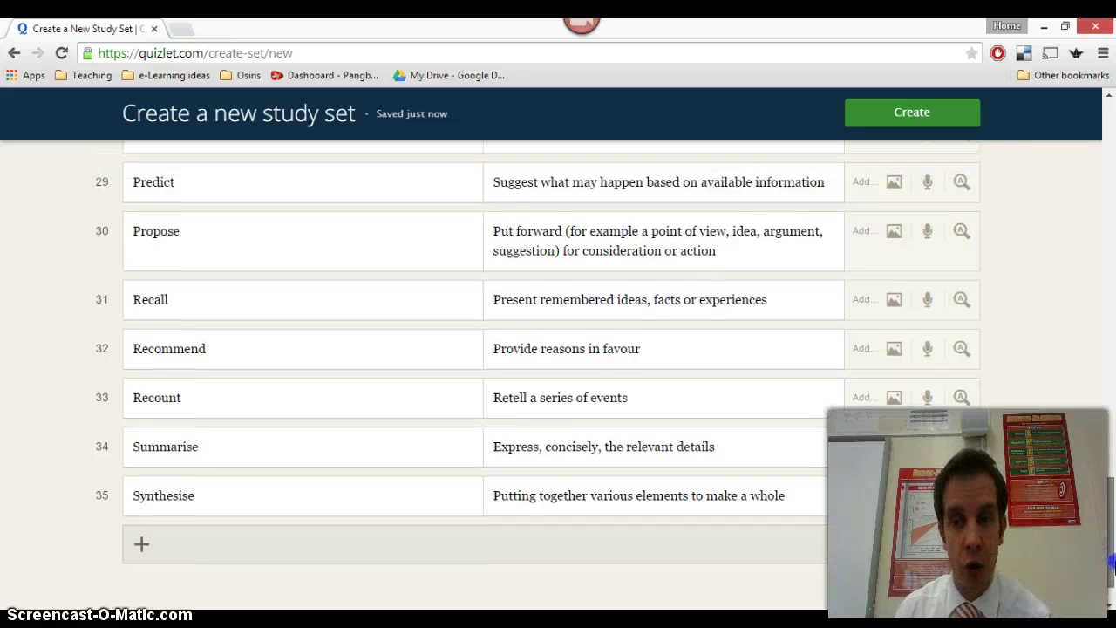
drag(1111, 565, 1113, 578)
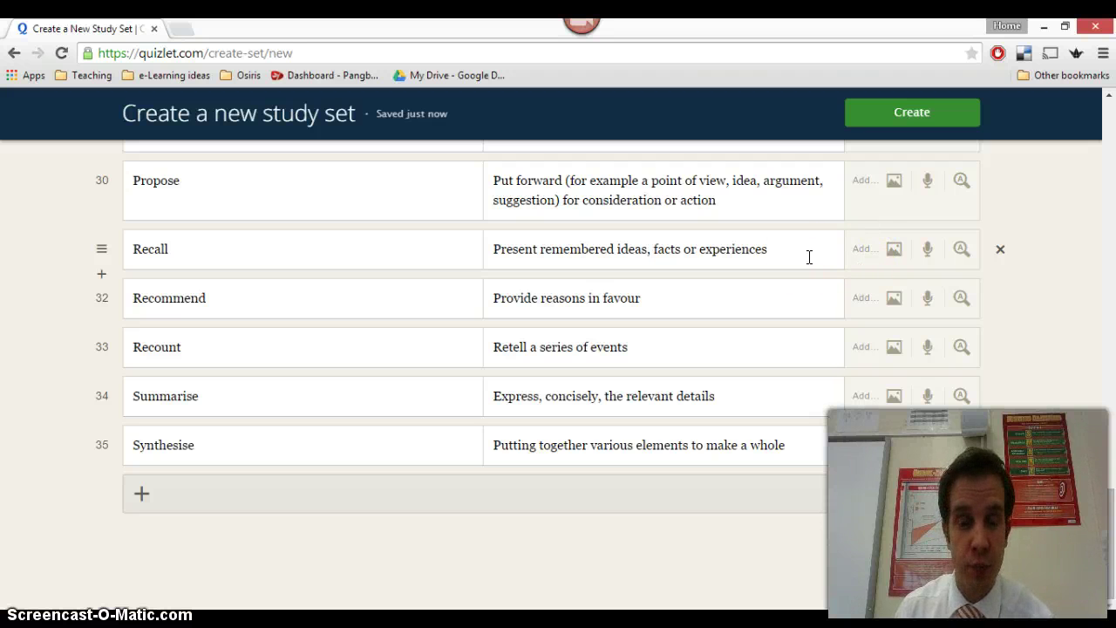
click(923, 536)
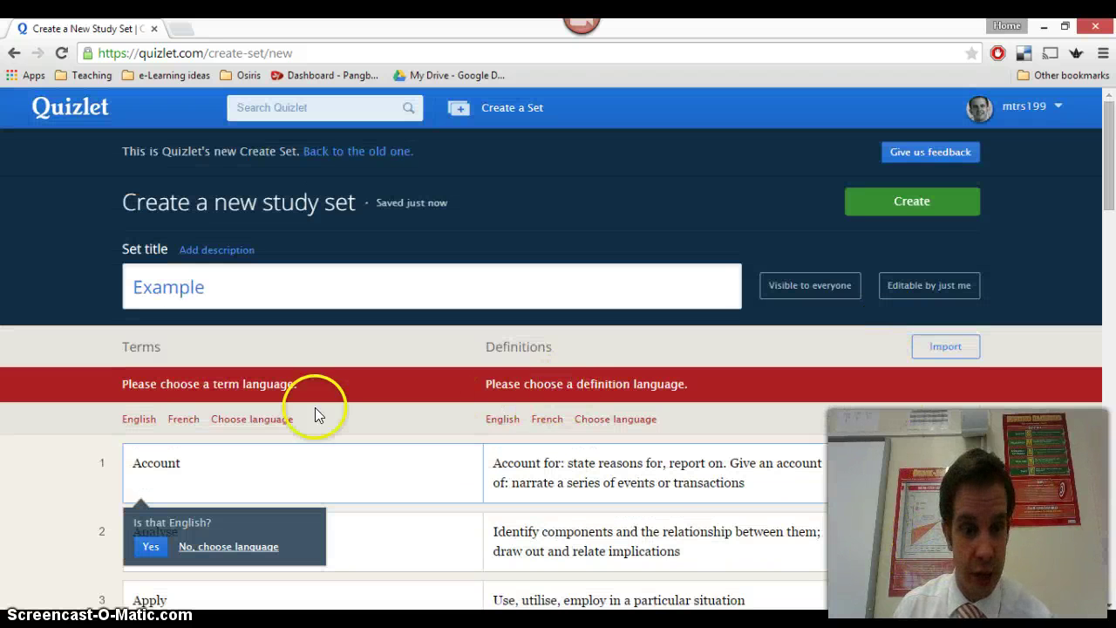
click(139, 418)
click(502, 419)
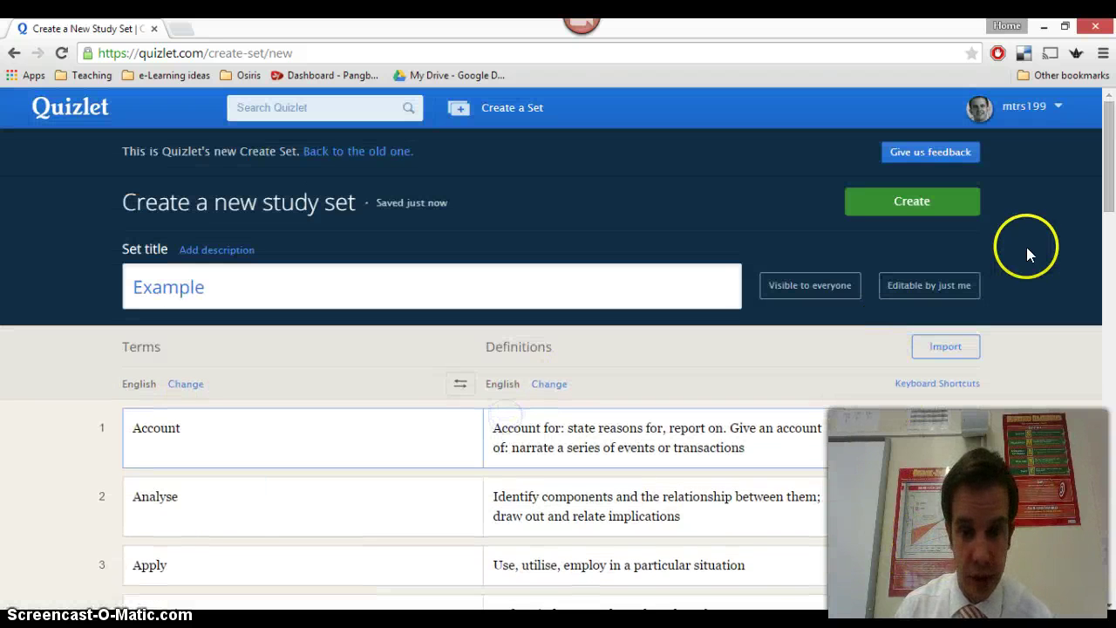
click(942, 201)
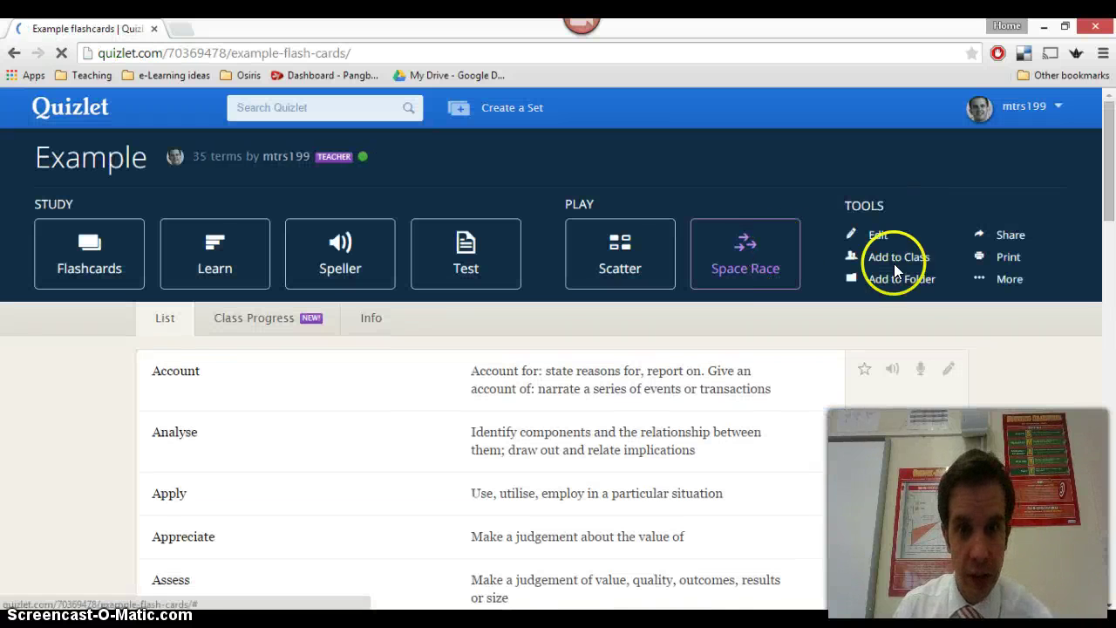
mouse_move(1109, 185)
mouse_down()
mouse_move(1109, 199)
mouse_move(1109, 175)
mouse_up()
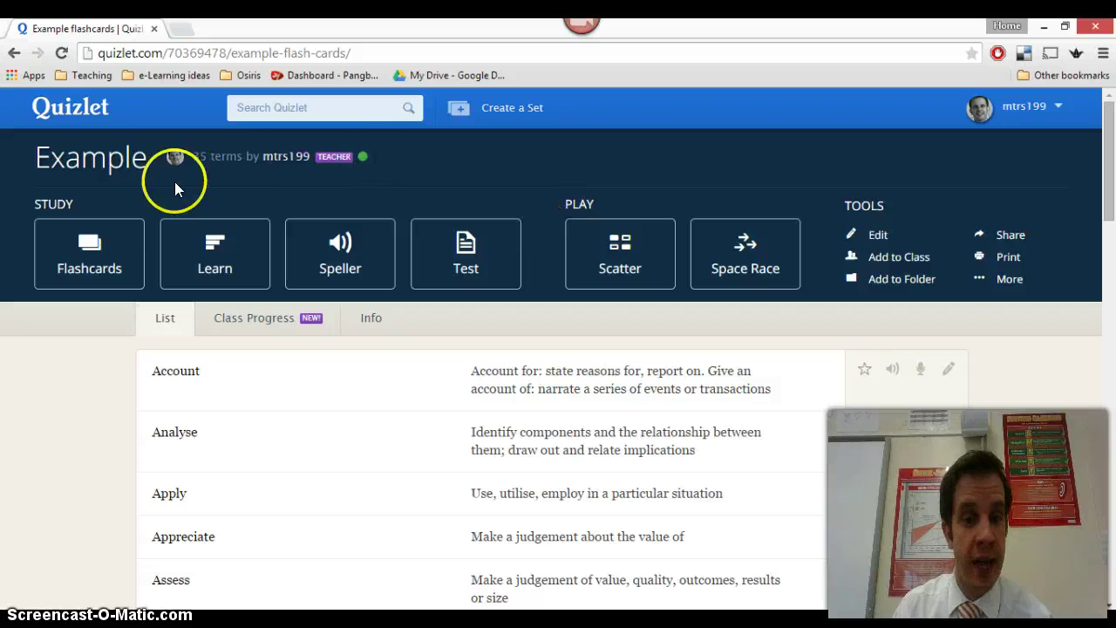
Open the Example set's flashcards, flip the Account card over and back, and do the same with the Analyse card.
click(106, 242)
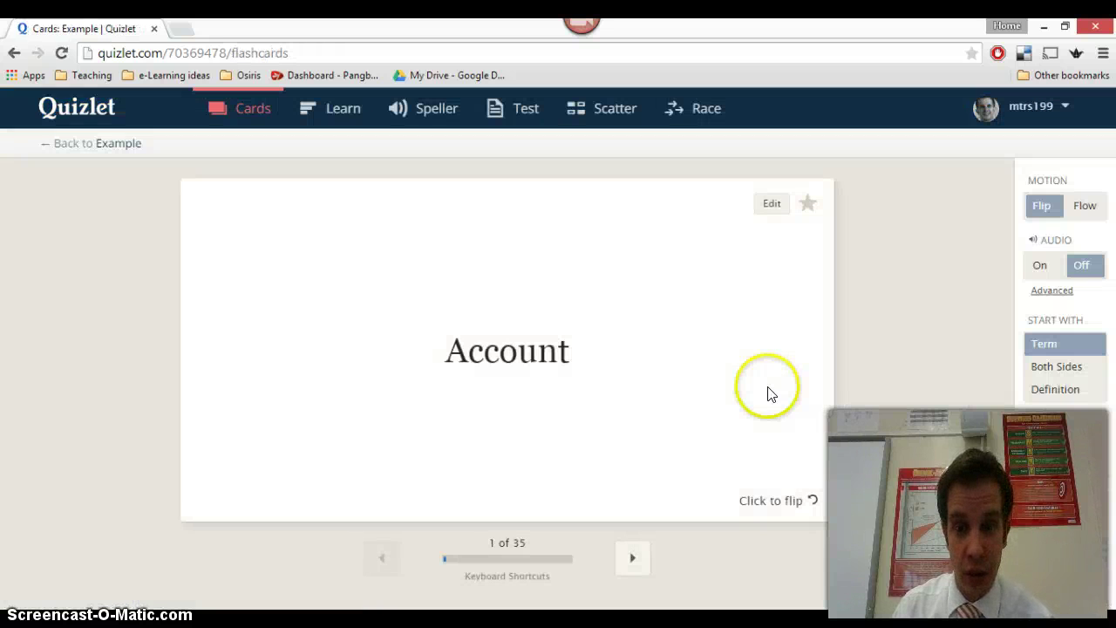
click(791, 505)
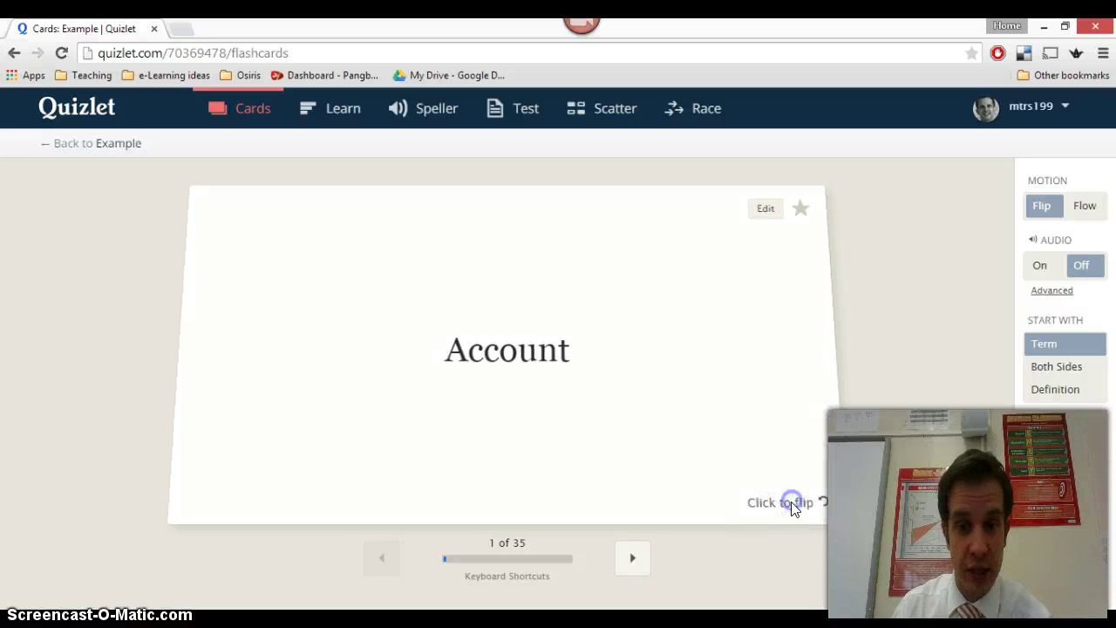
click(791, 504)
click(632, 565)
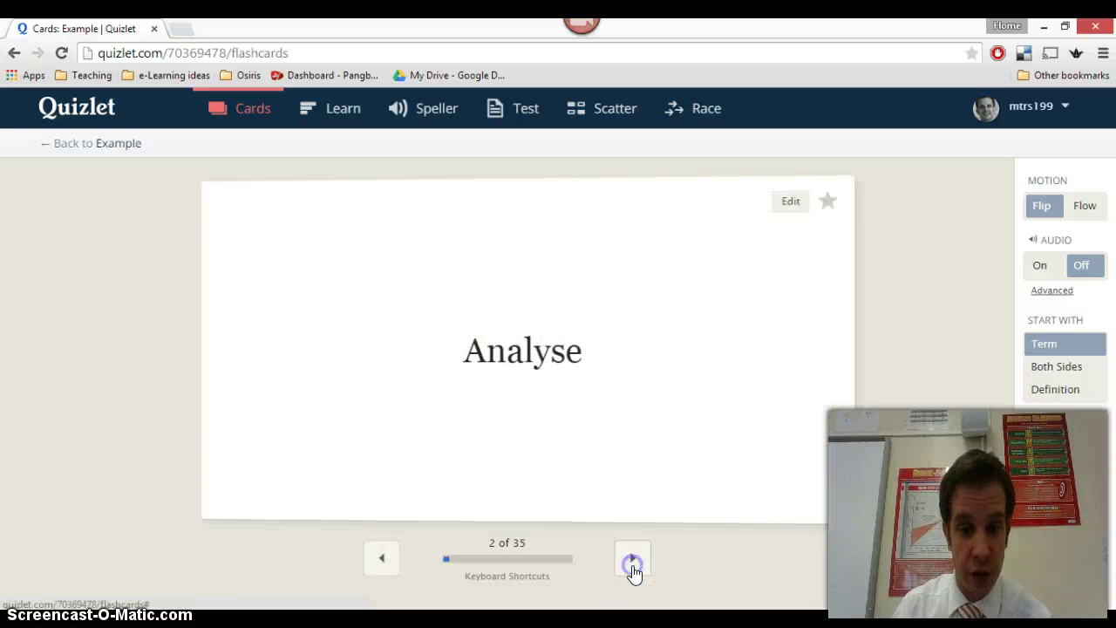
click(788, 507)
click(791, 506)
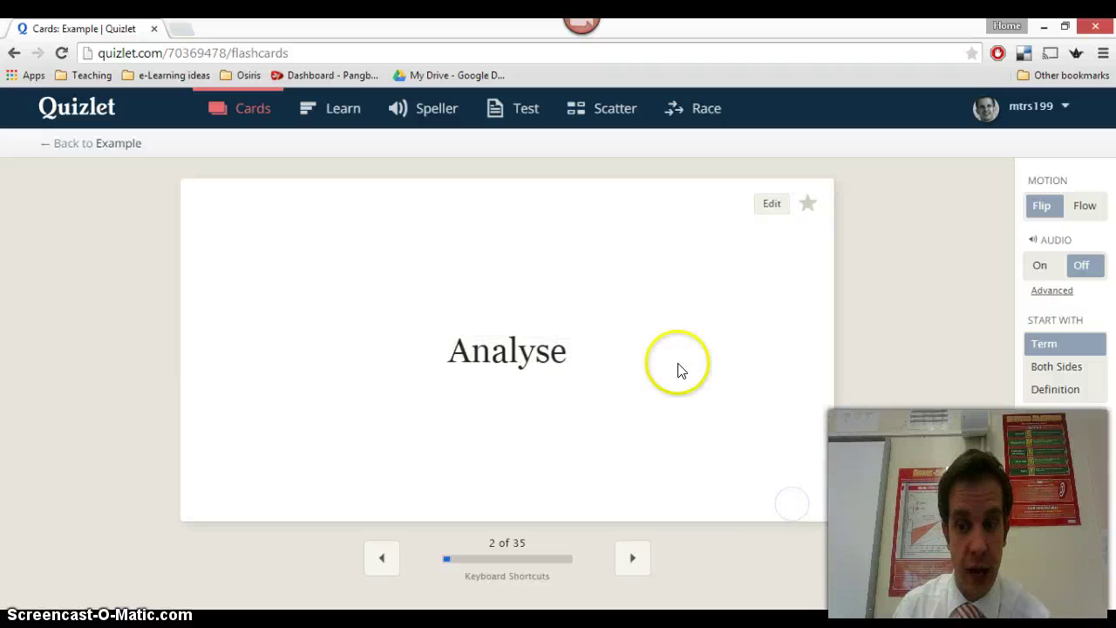
View the Example set in Learn mode and in Speller mode.
click(340, 116)
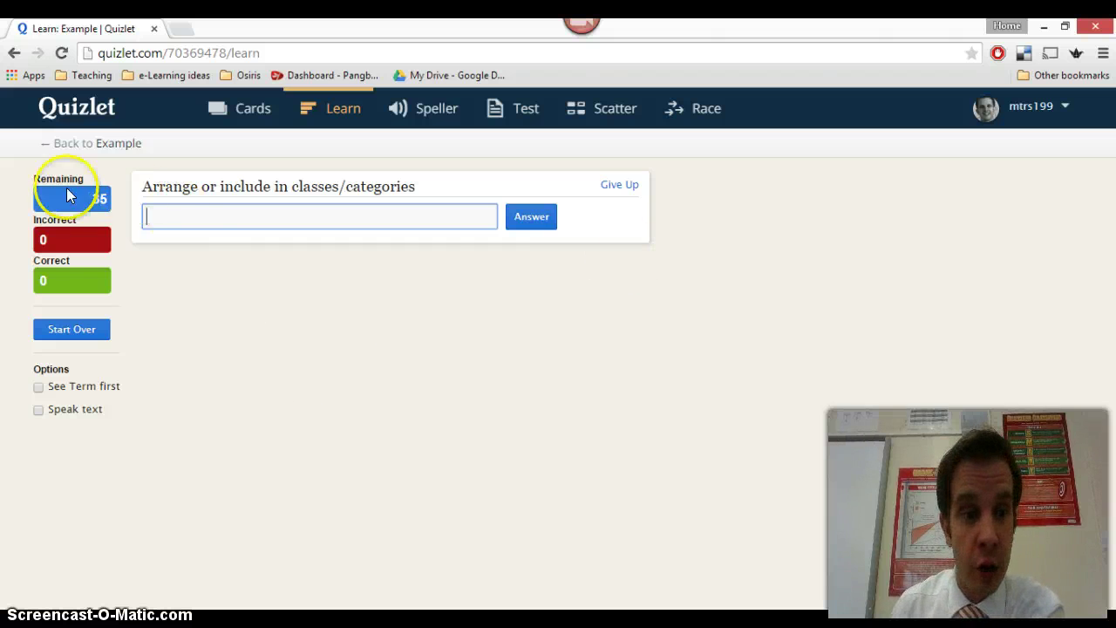
click(428, 109)
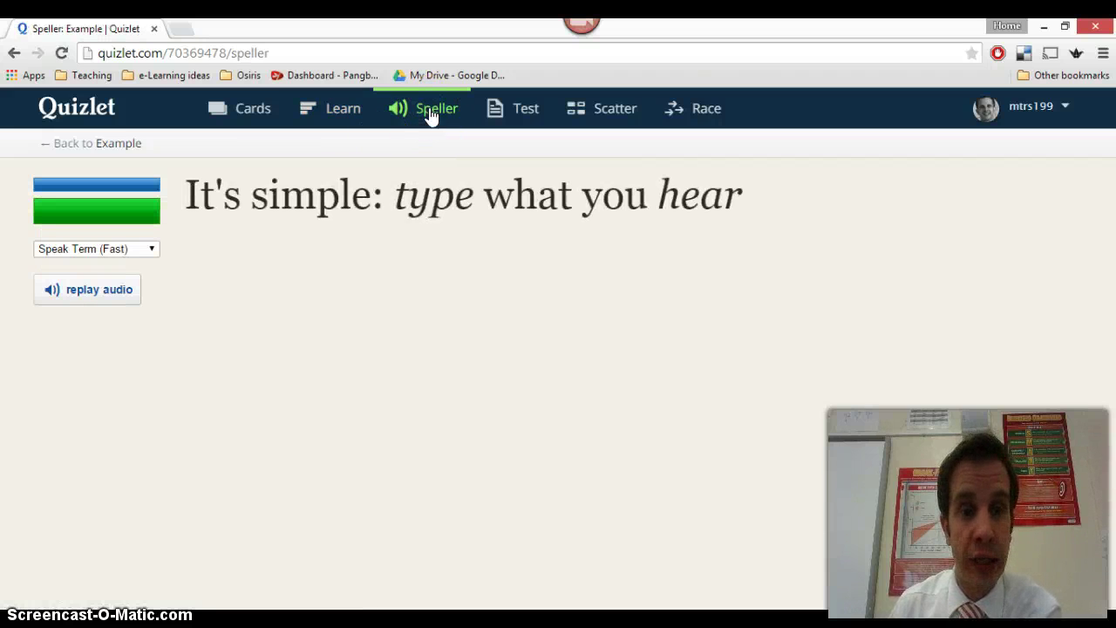
Open the Example set's Test mode and examine the print option, question types, starting side and question limit.
click(520, 110)
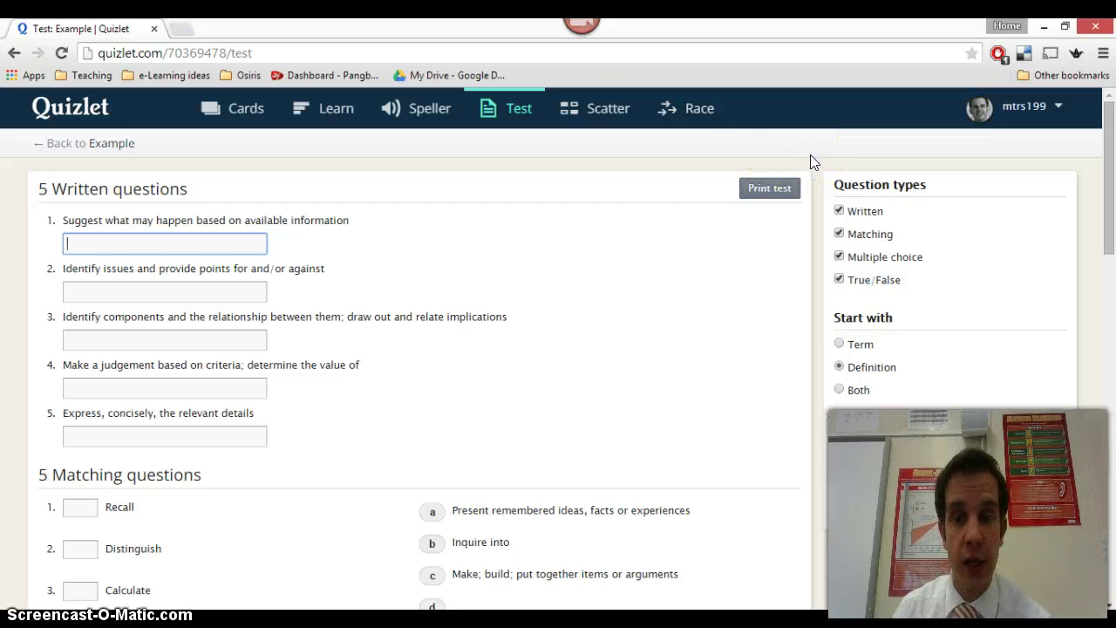
click(776, 193)
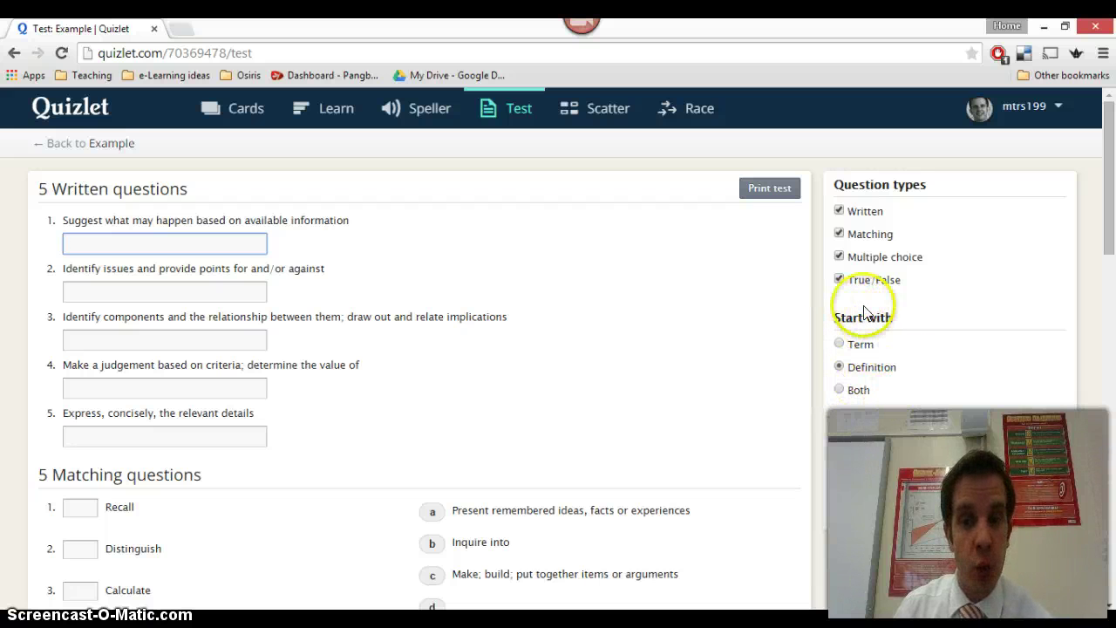
scroll(871, 366, down, 1)
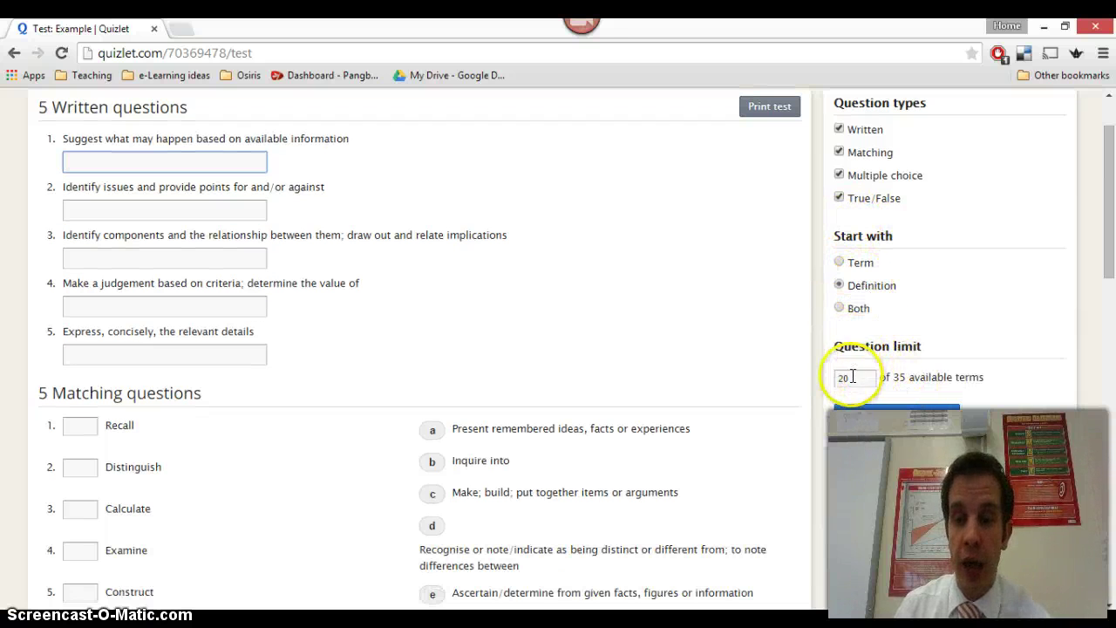
scroll(862, 384, up, 1)
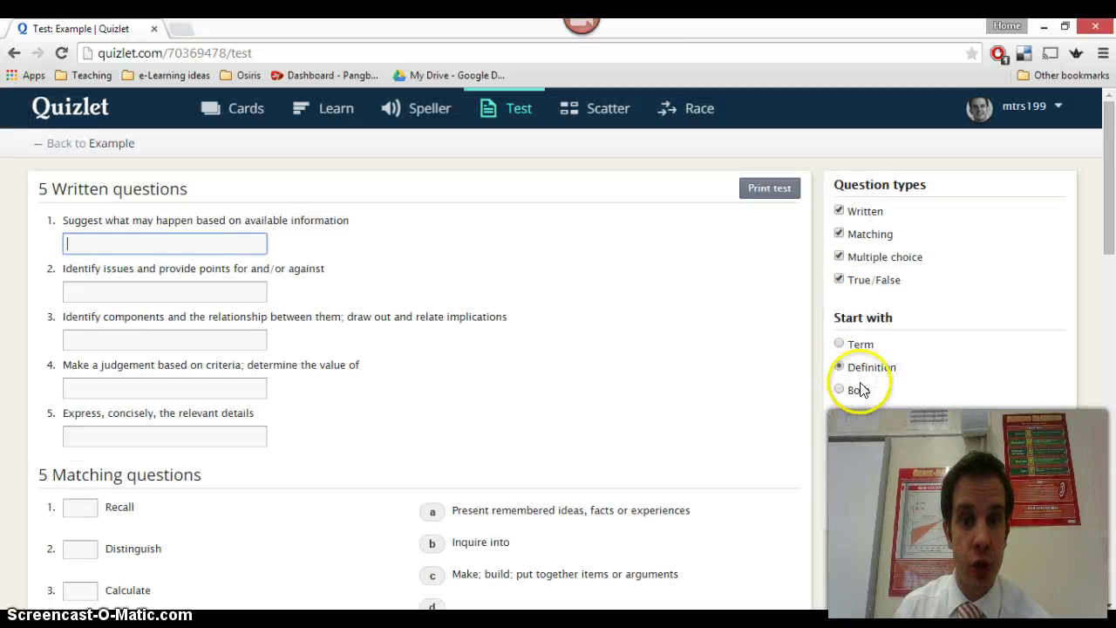
Start the Scatter game and try matching Classify with "Provide reasons in favour" and Construct with the "Recognise or note/indicate" definition.
click(608, 113)
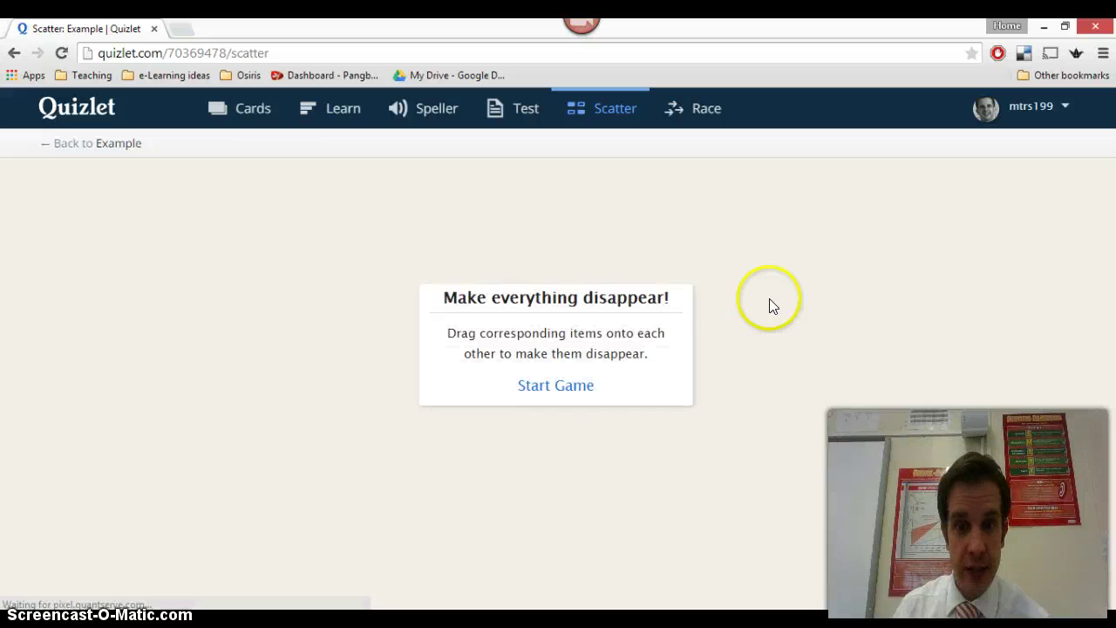
click(576, 393)
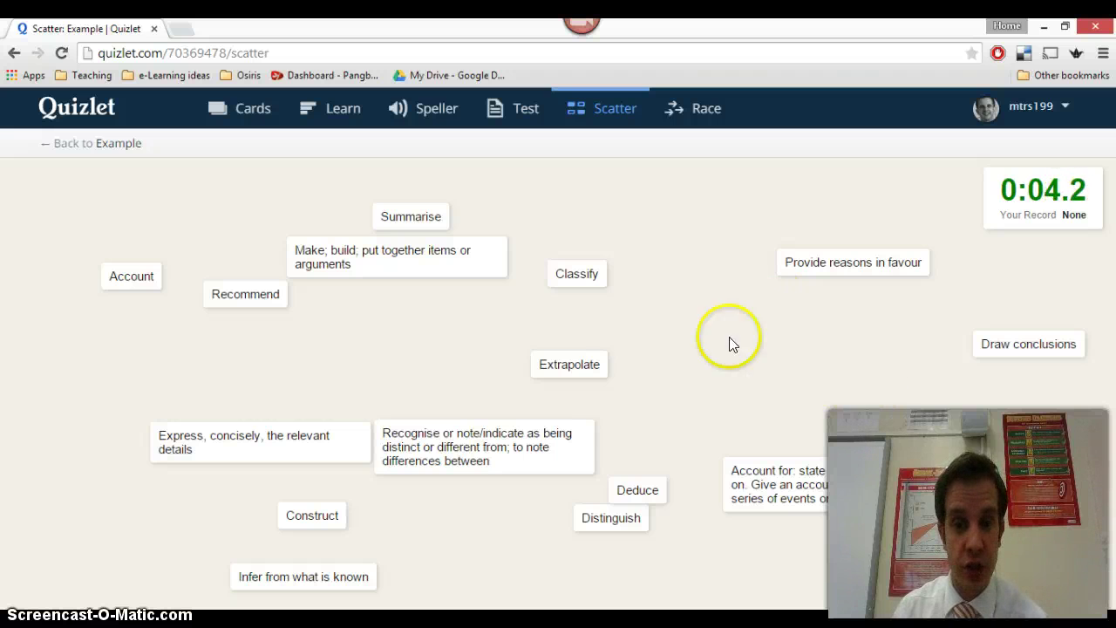
drag(590, 273, 839, 261)
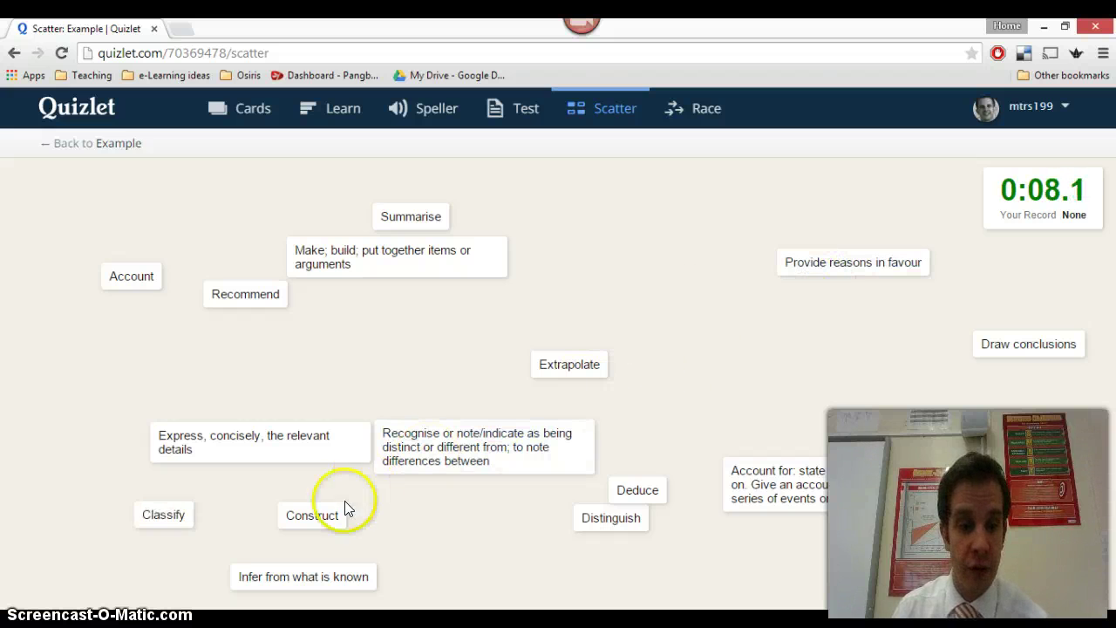
drag(328, 516, 456, 452)
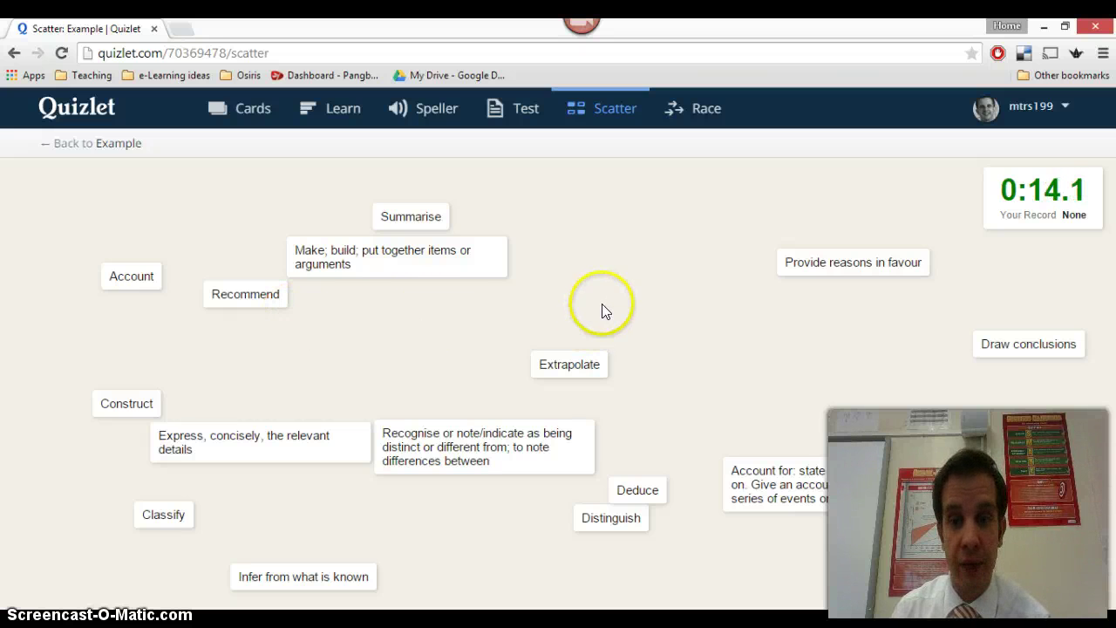
Leave the Scatter game and reopen the Example study set from the latest activity list.
click(691, 127)
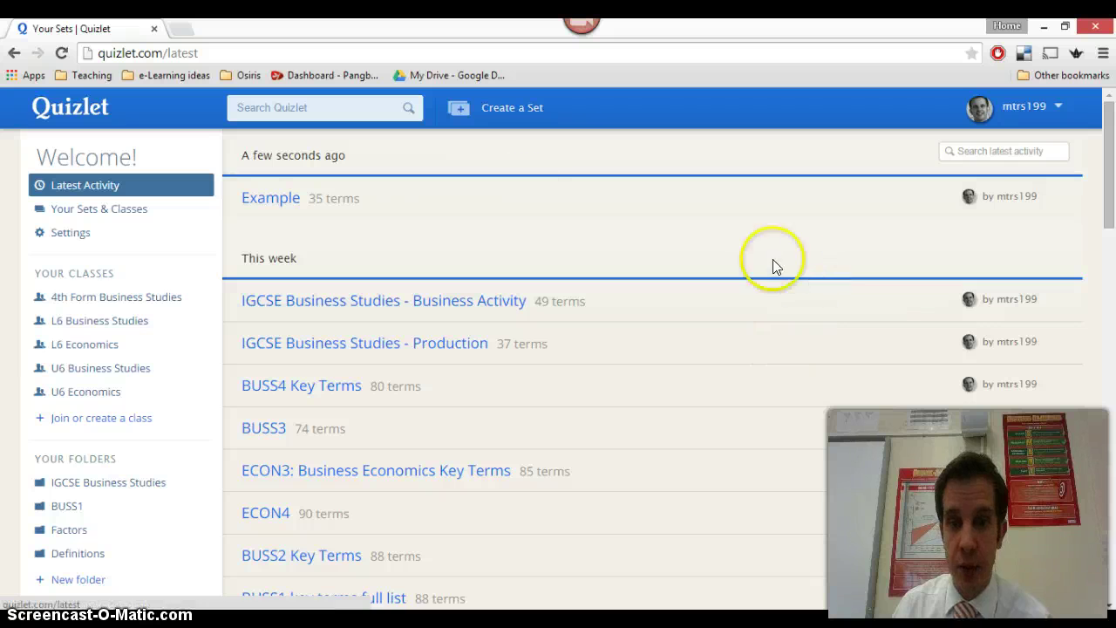
click(272, 199)
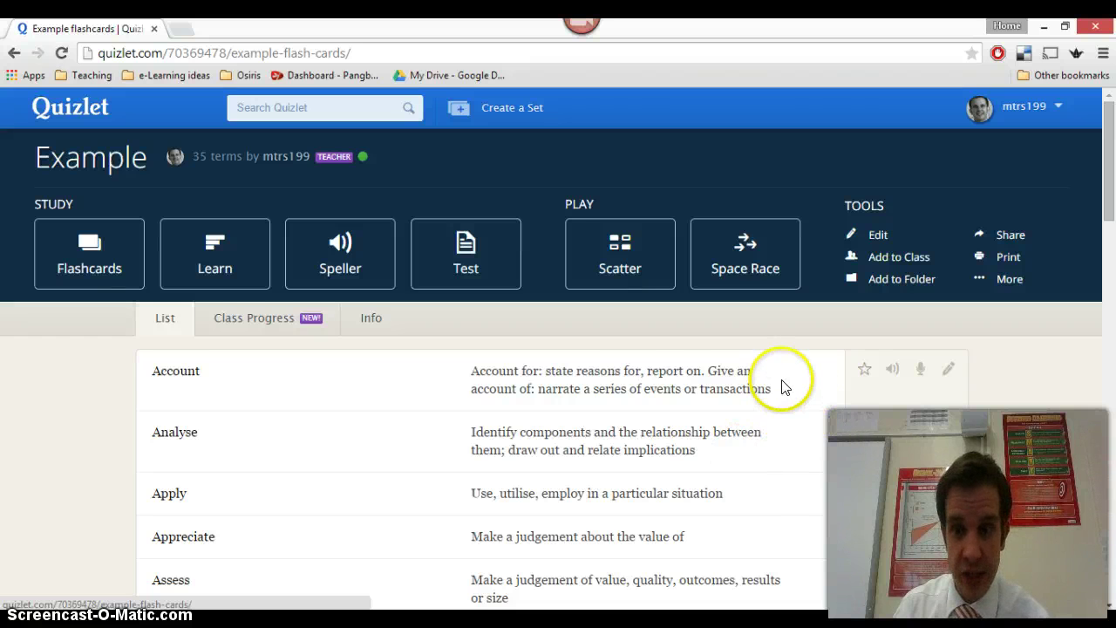
scroll(785, 384, down, 1)
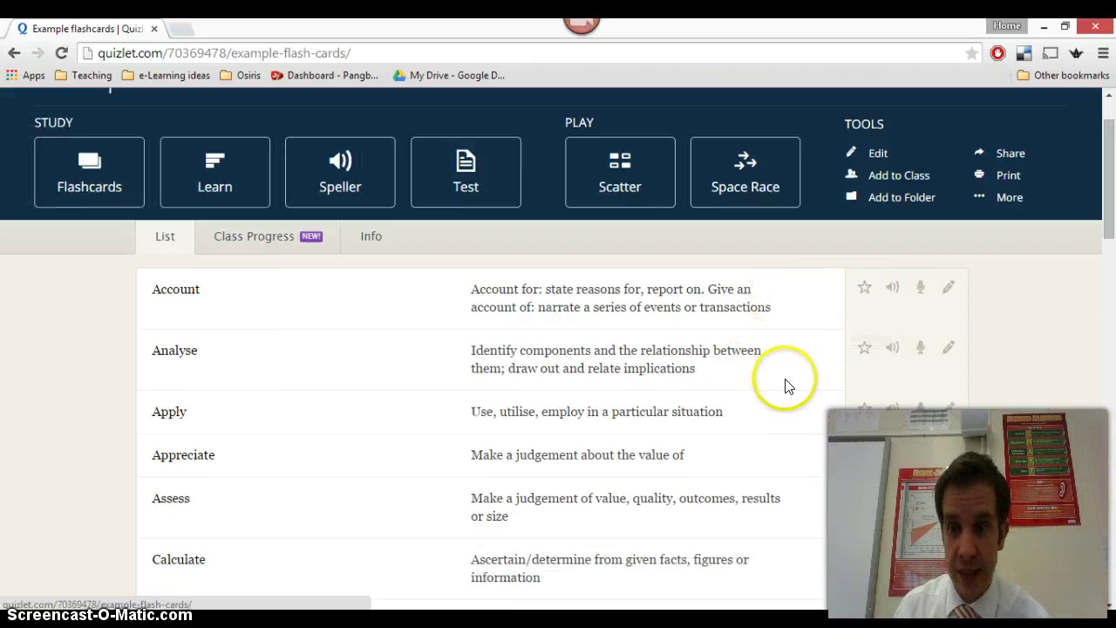
Examine the Example set's editing, class, folder and sharing tools, and its additional Combine and Copy options.
click(876, 163)
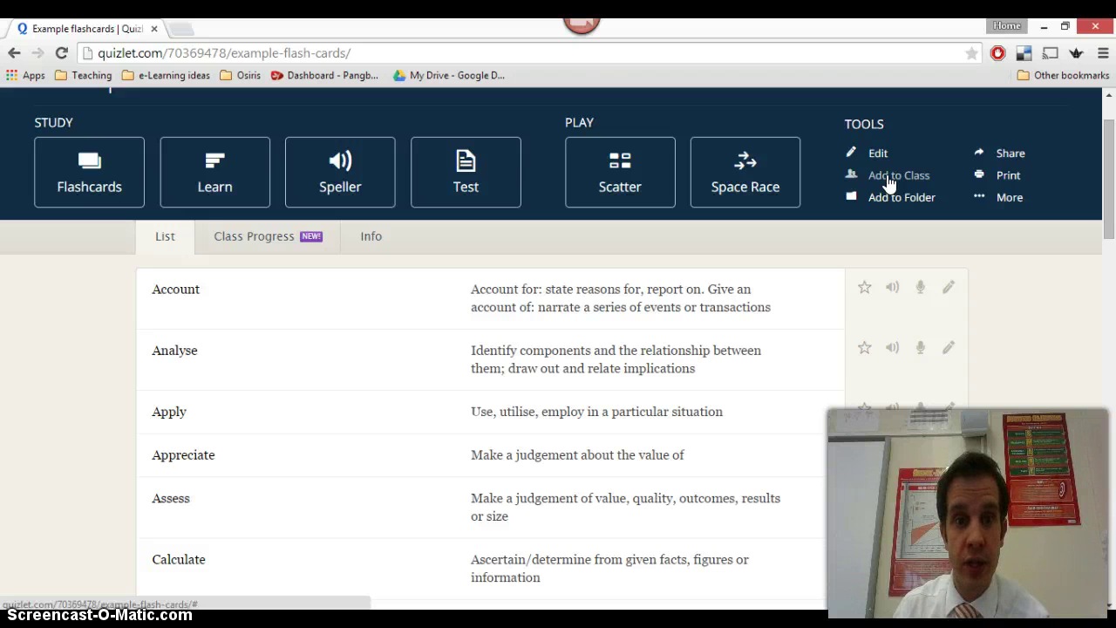
click(891, 199)
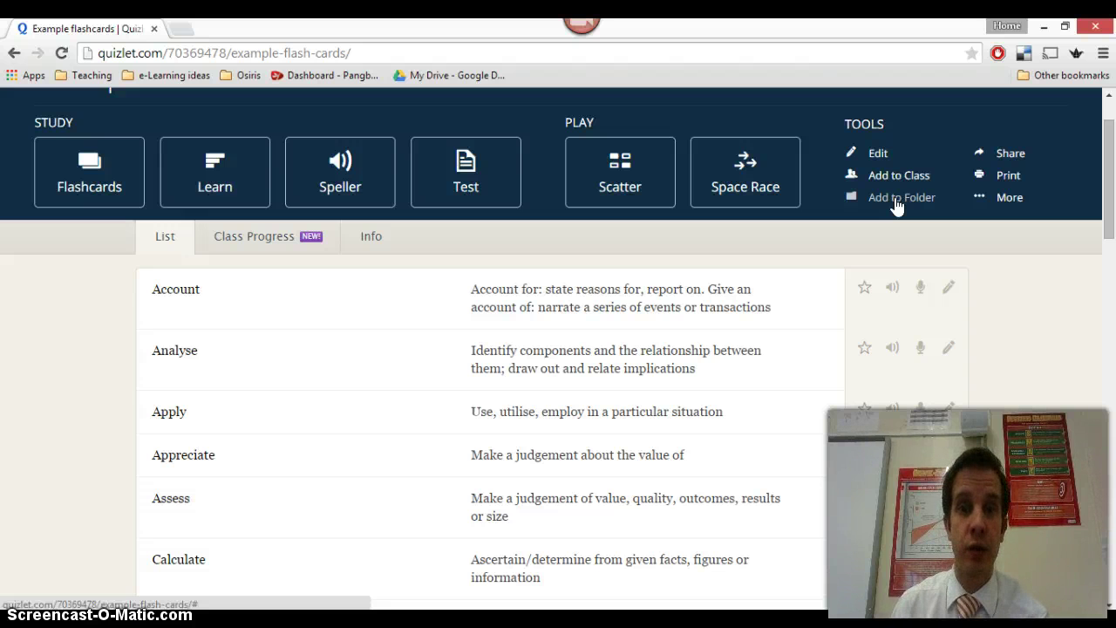
click(1010, 155)
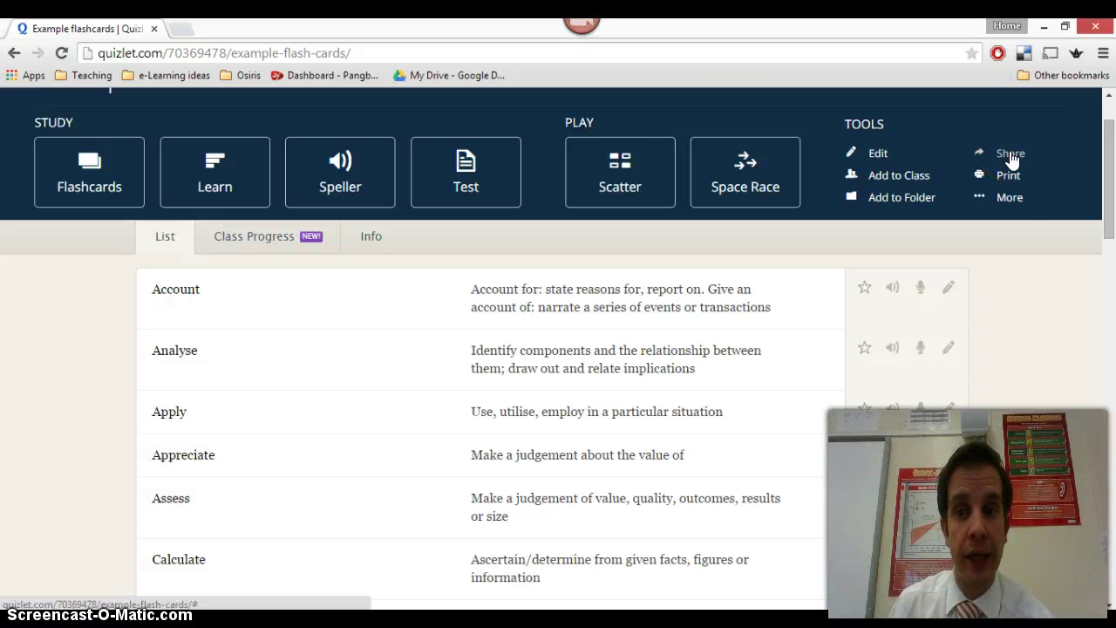
click(1011, 196)
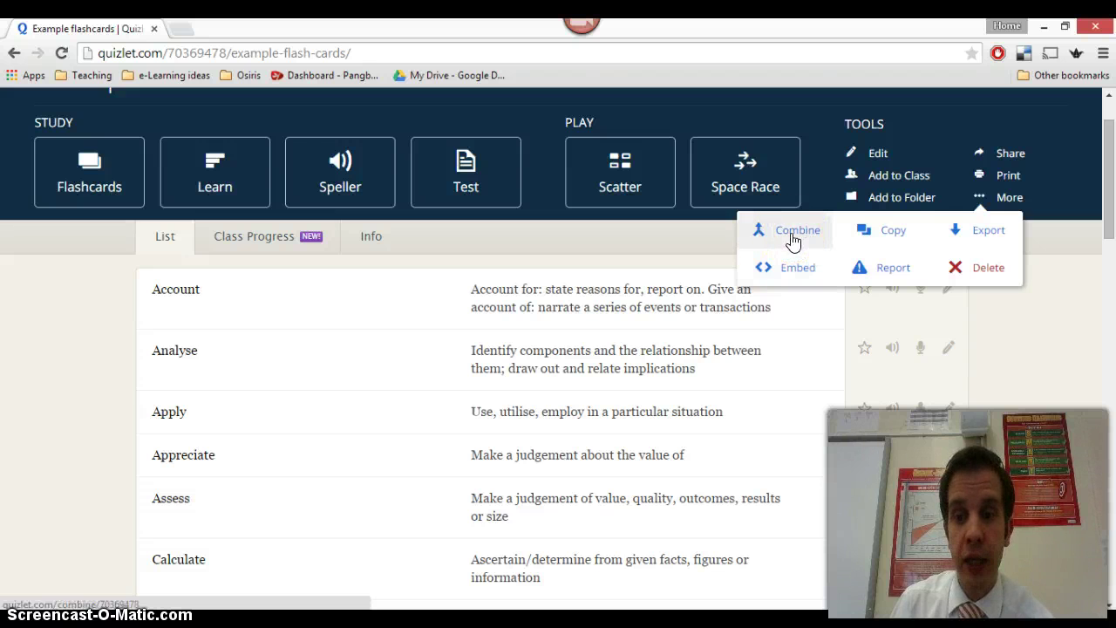
click(885, 241)
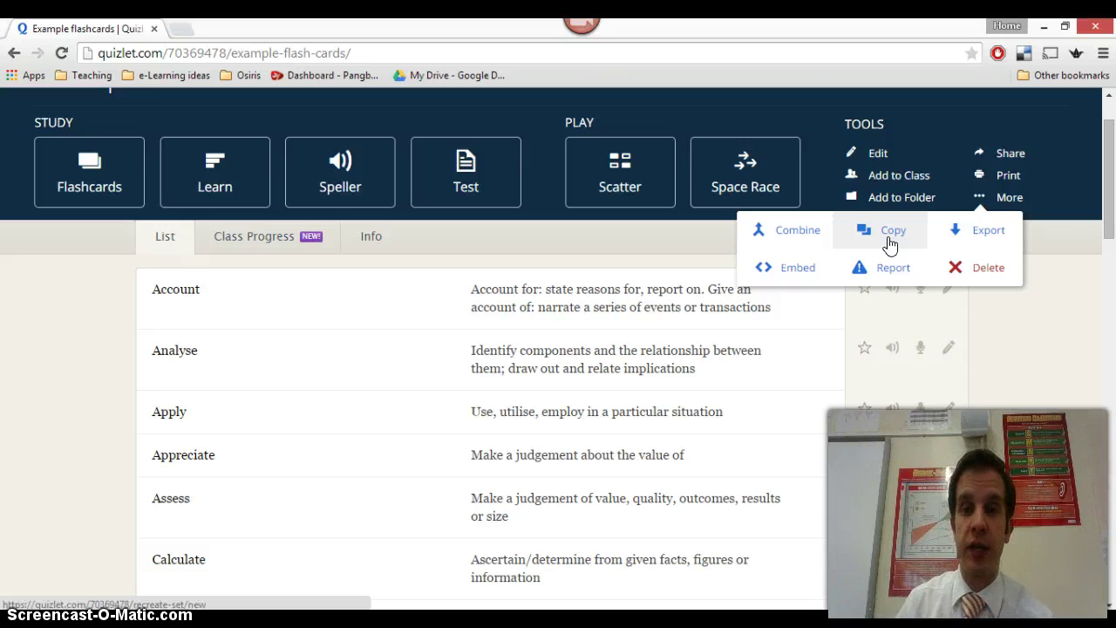
click(802, 231)
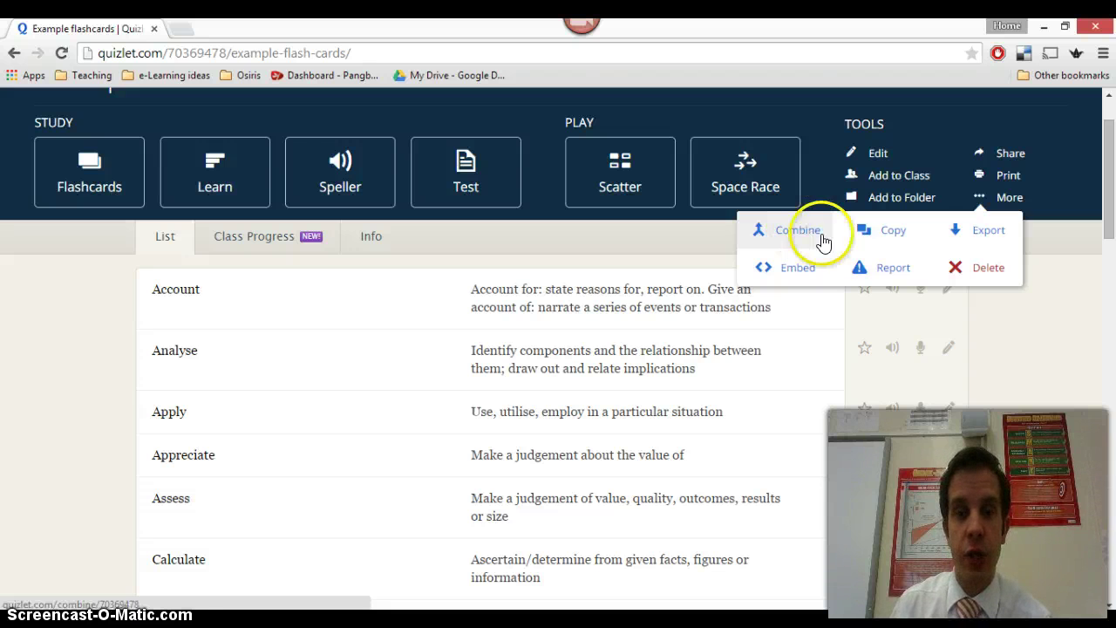
click(888, 239)
click(801, 238)
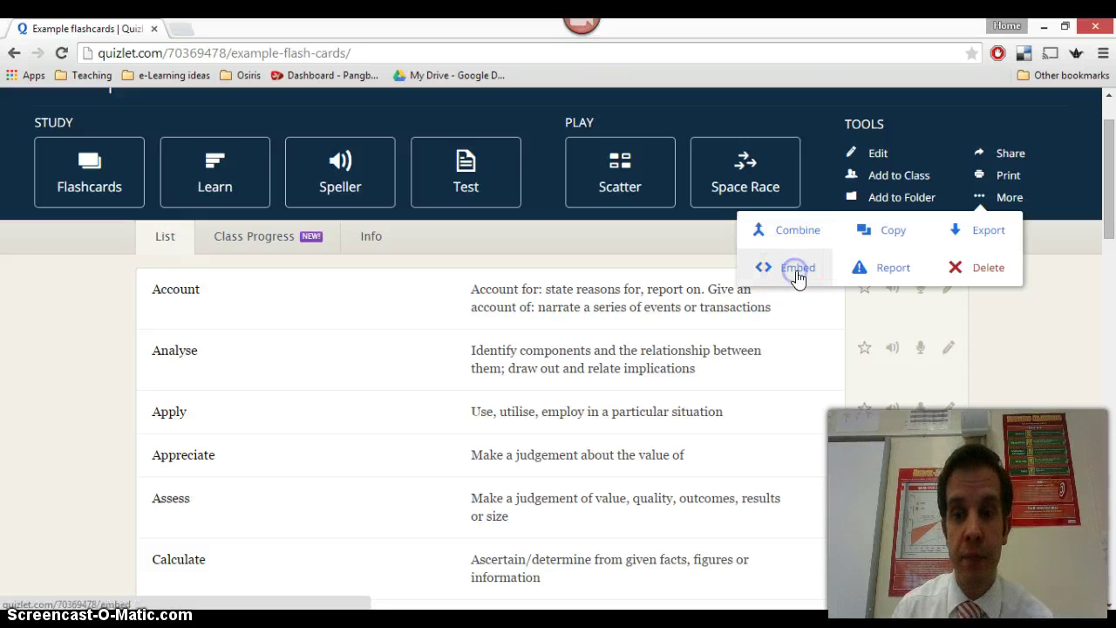
View the HTML embed snippets for the Example set's study modes and close them.
click(793, 276)
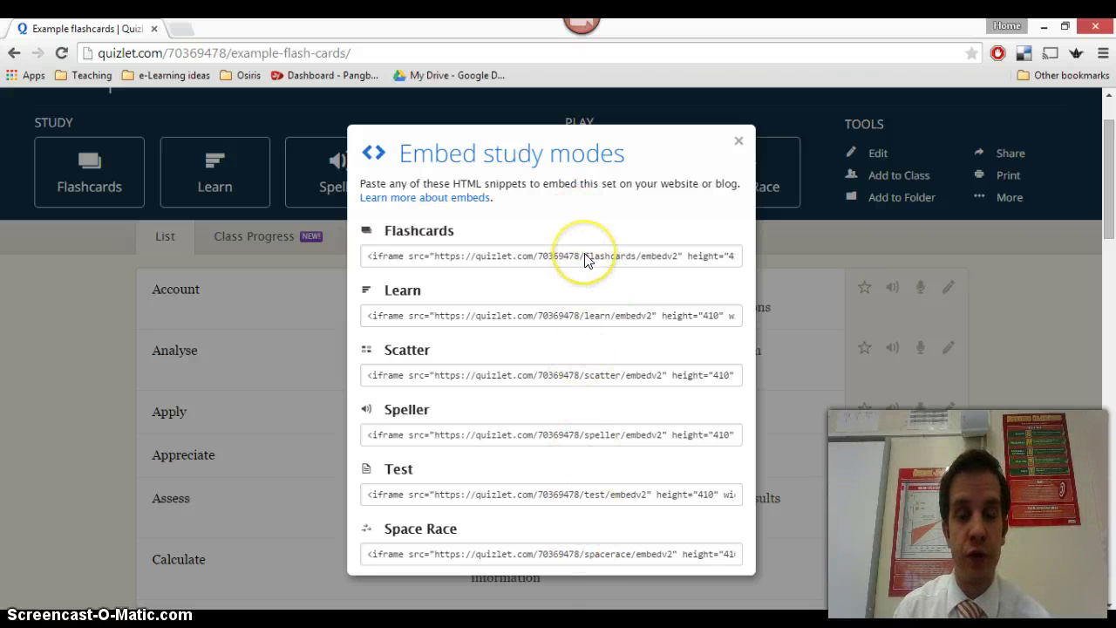
click(464, 229)
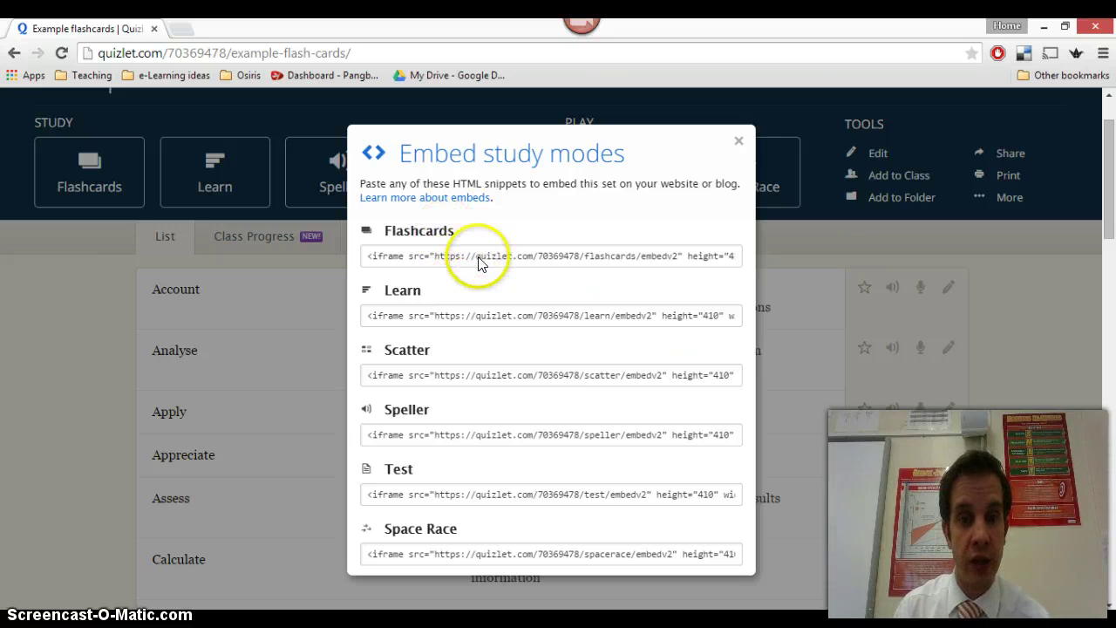
click(740, 145)
View the L6 Business Studies class's invitation options from the home page, select its automatic join link, and return to the home page.
scroll(764, 281, up, 1)
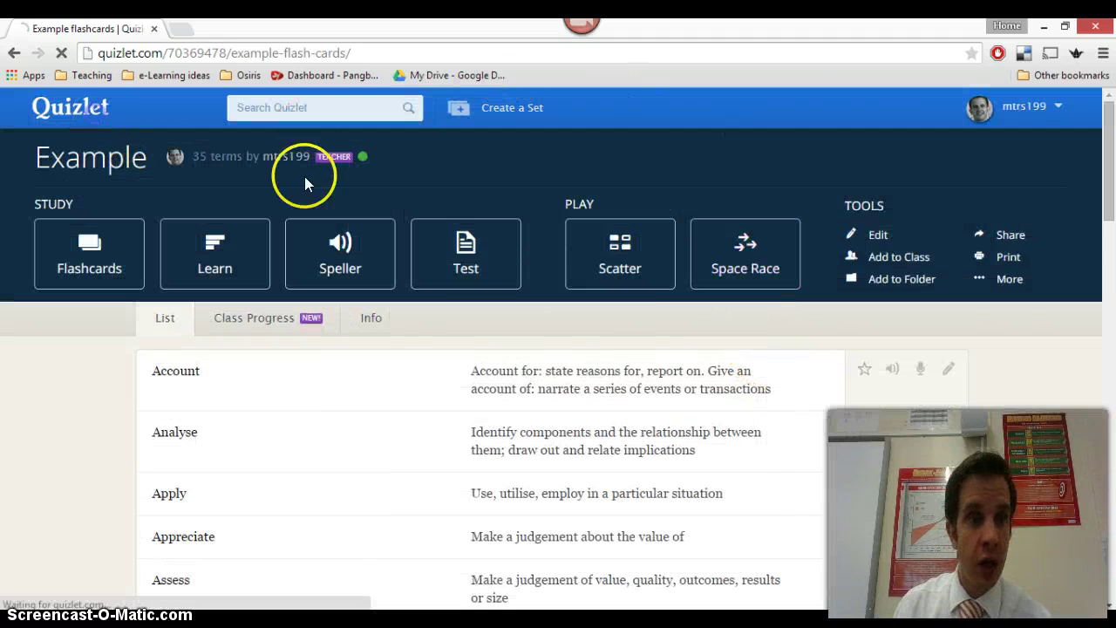
click(428, 188)
click(659, 226)
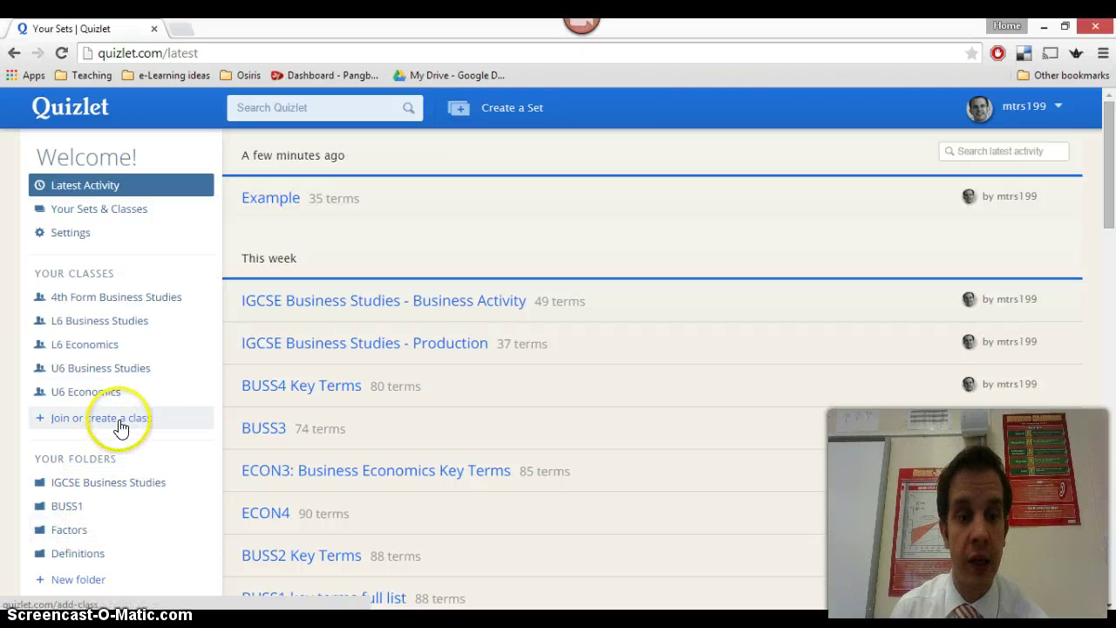
click(94, 327)
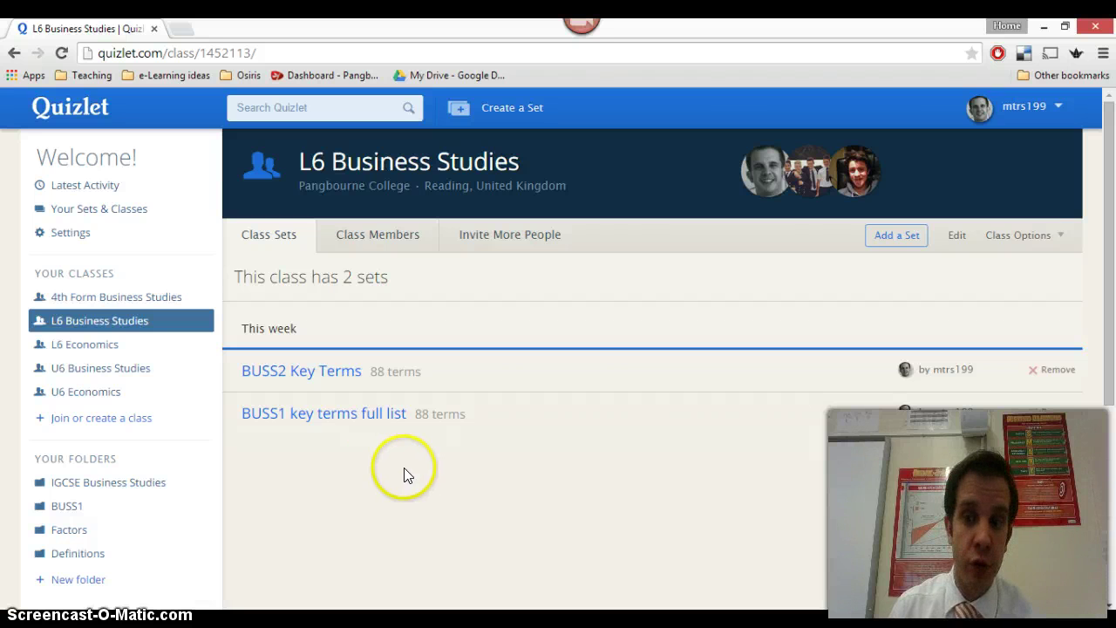
click(515, 237)
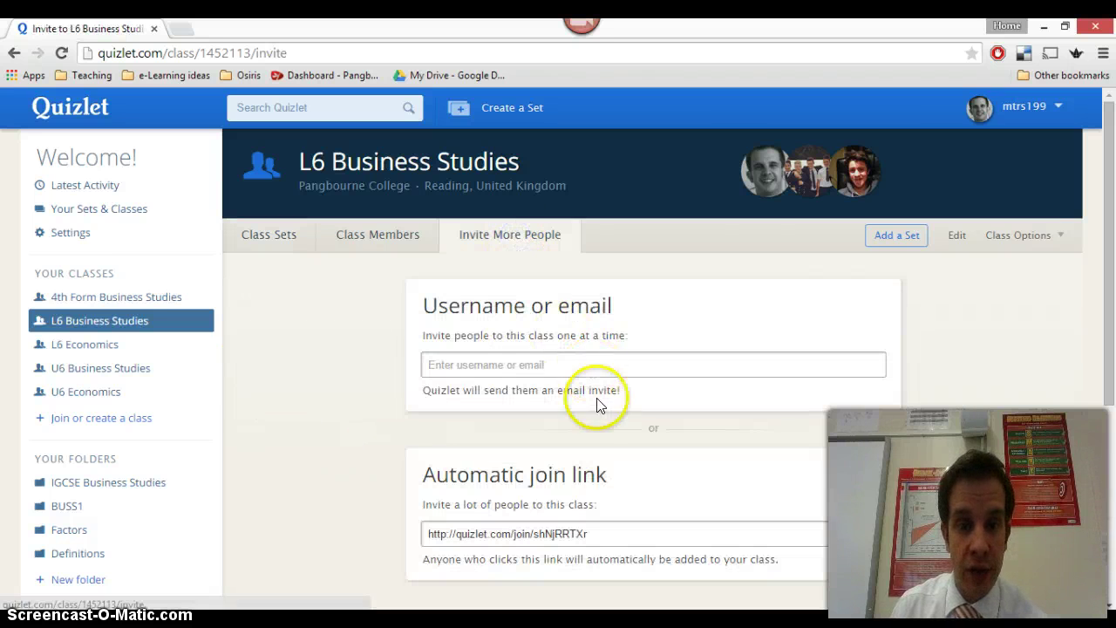
scroll(611, 418, down, 2)
drag(589, 372, 413, 371)
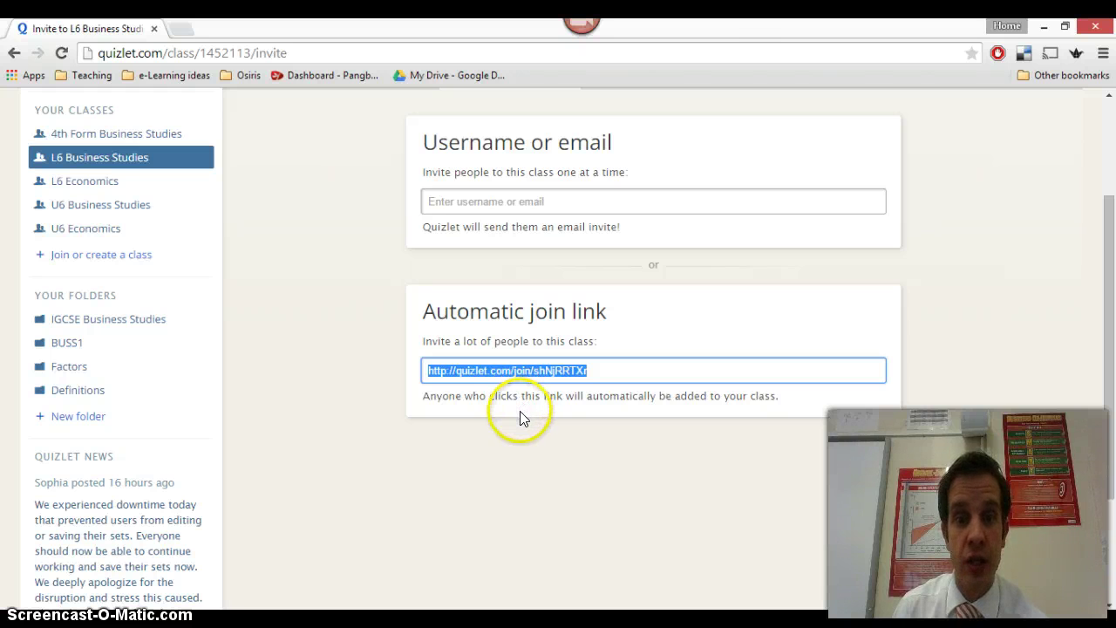
scroll(523, 412, up, 2)
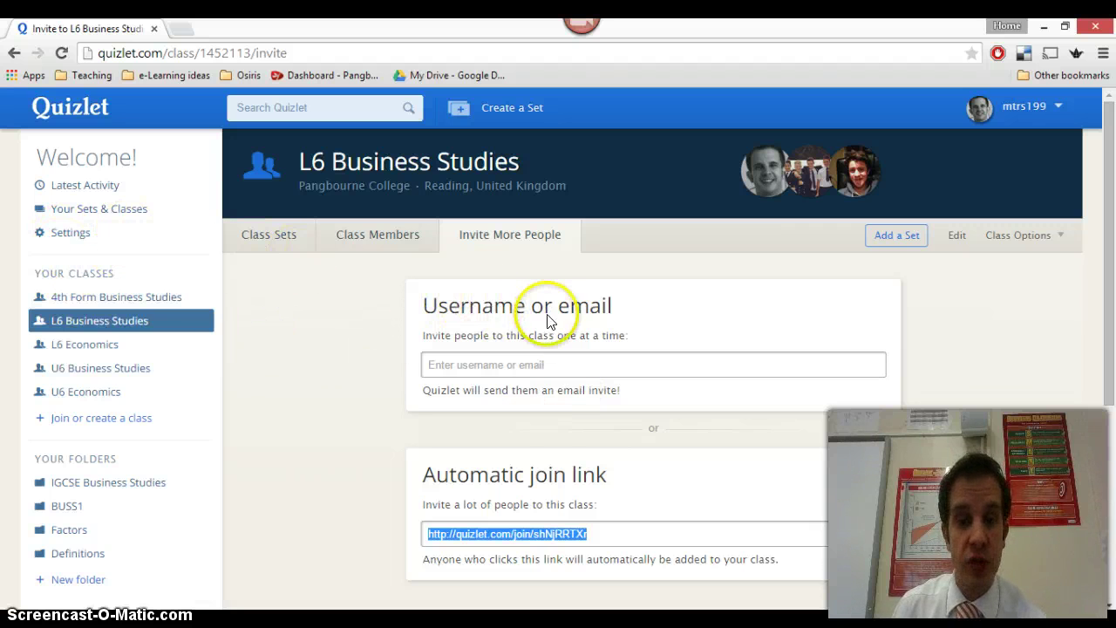
click(81, 109)
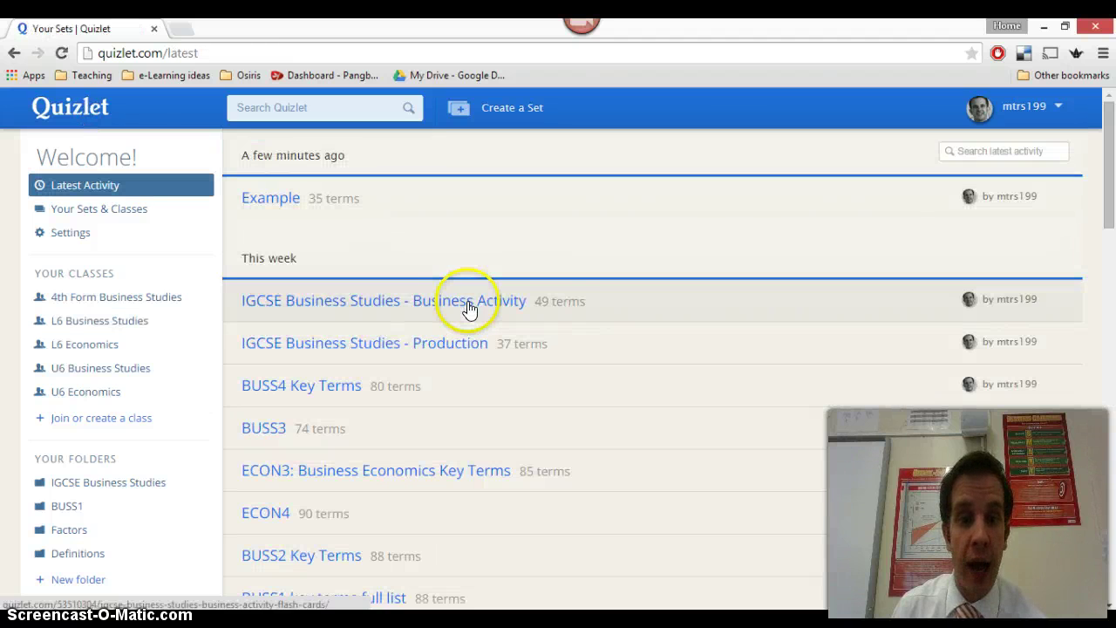